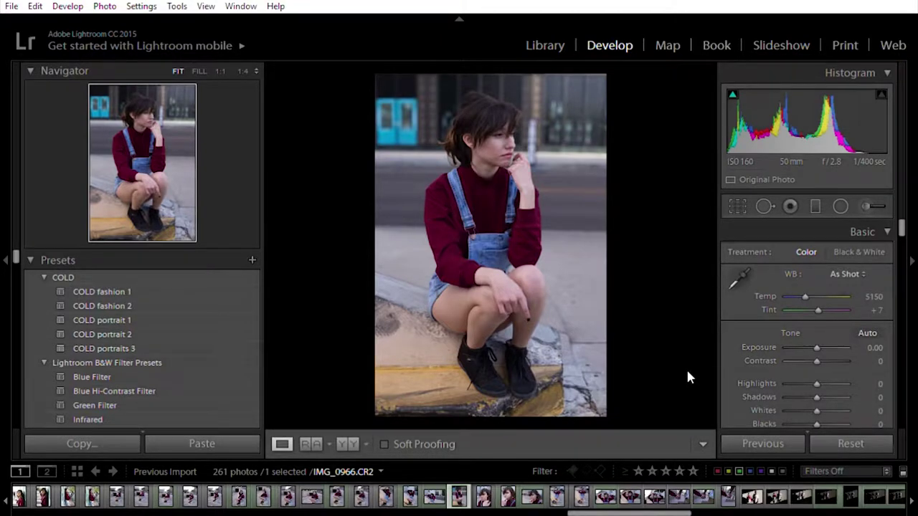
- Browse back and forth through the shoot one photo at a time
key("Right")
key("Left")
key("Right")
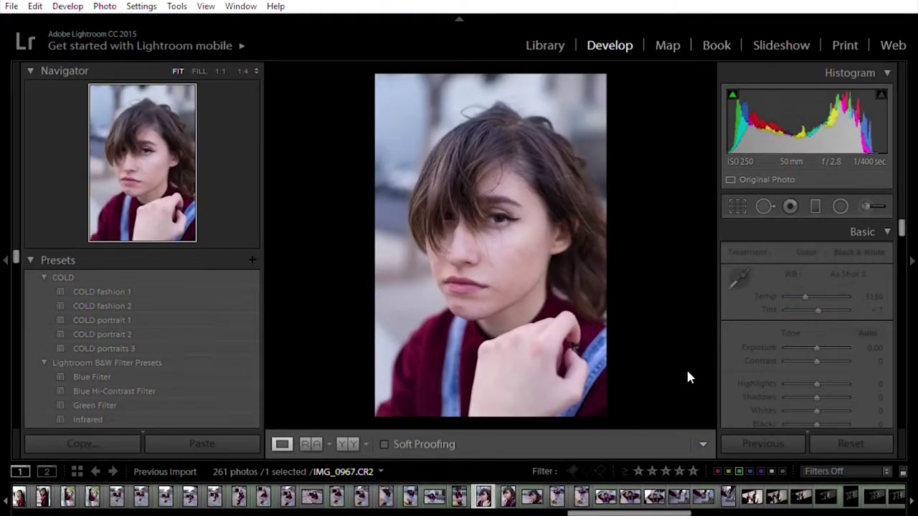
key("Right")
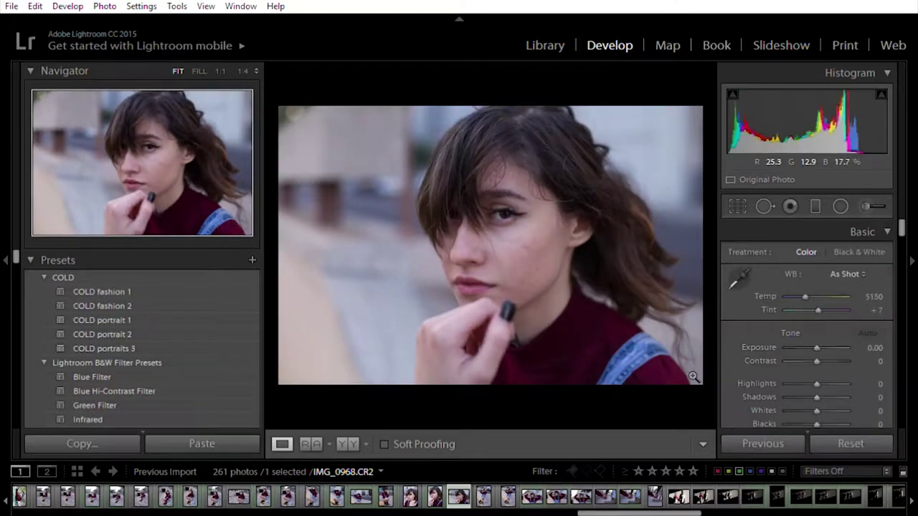
key("Right")
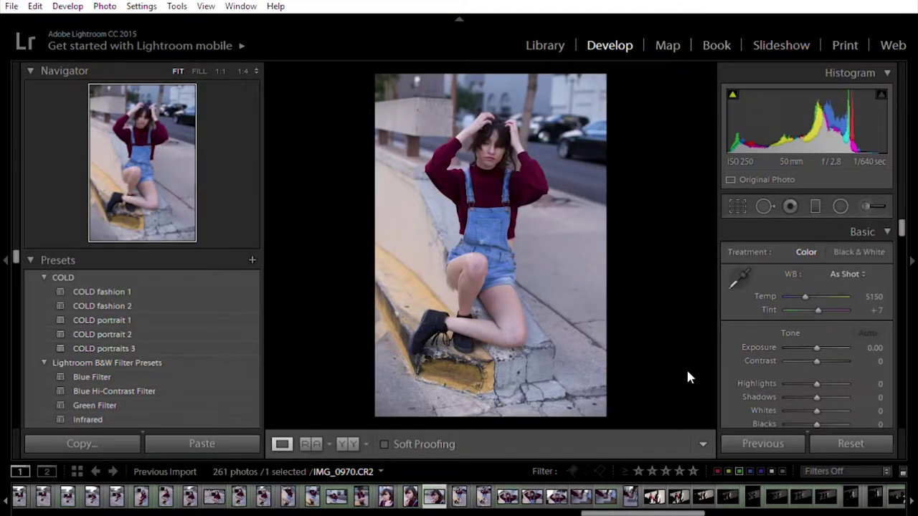
key("Left")
key("Left")
key("Left")
key("Left")
key("Left")
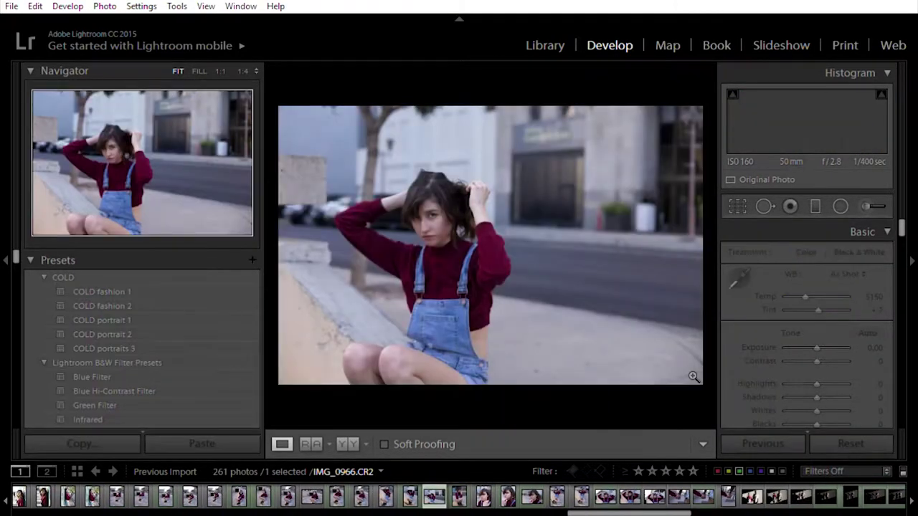
key("Left")
key("Left")
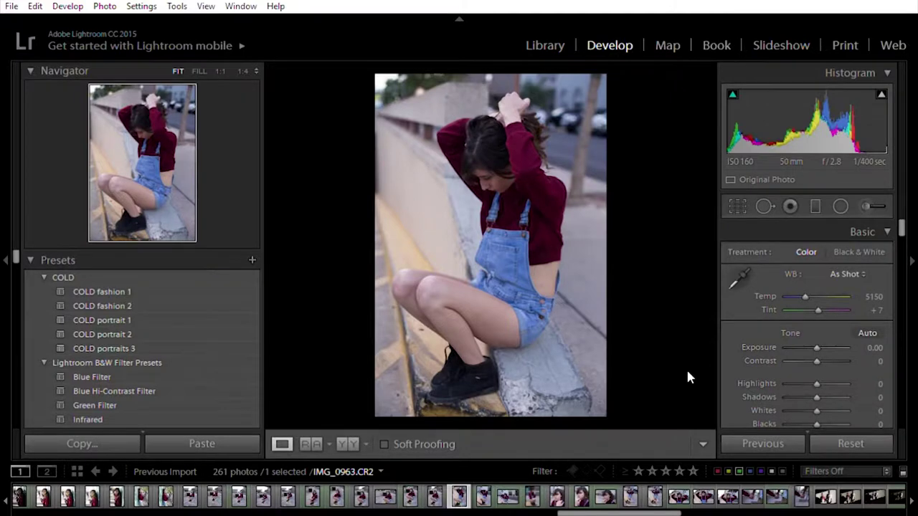
key("Left")
key("Left")
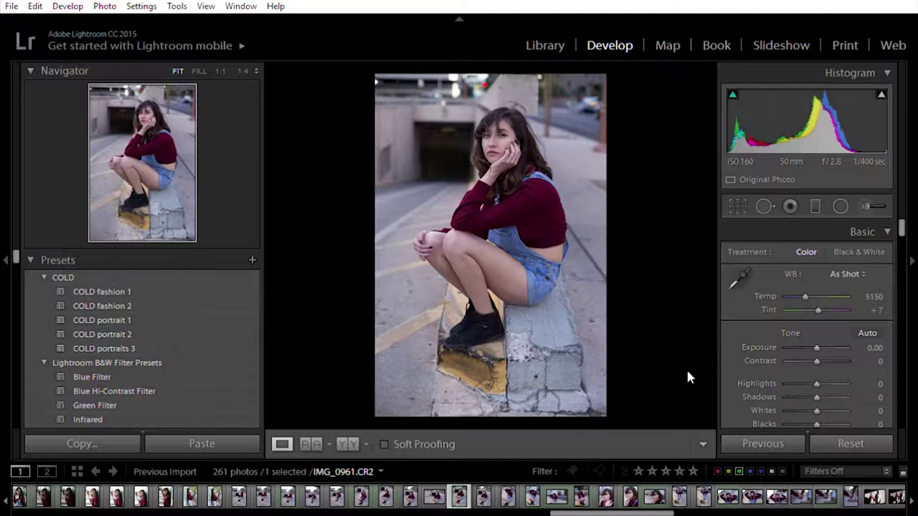
- Filter the filmstrip to green-labelled photos and step through them to IMG_0966
left_click(739, 471)
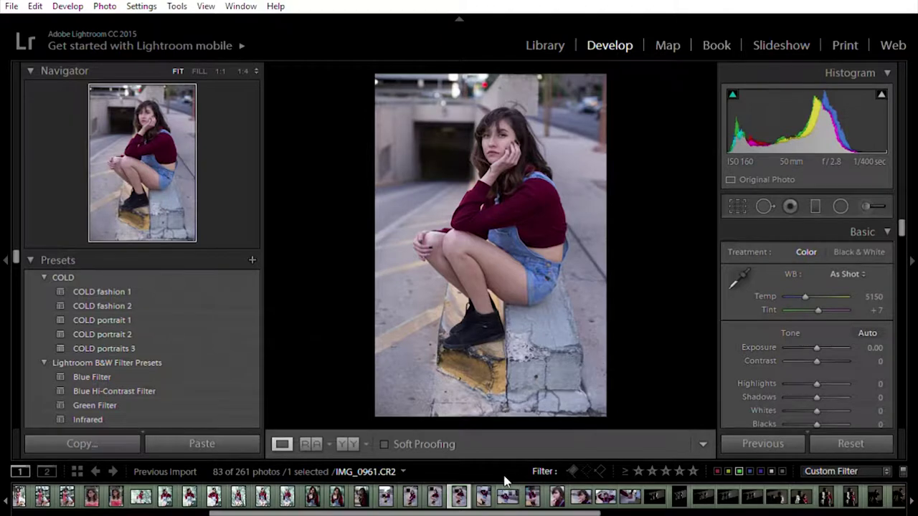
left_click(362, 497)
left_click(386, 497)
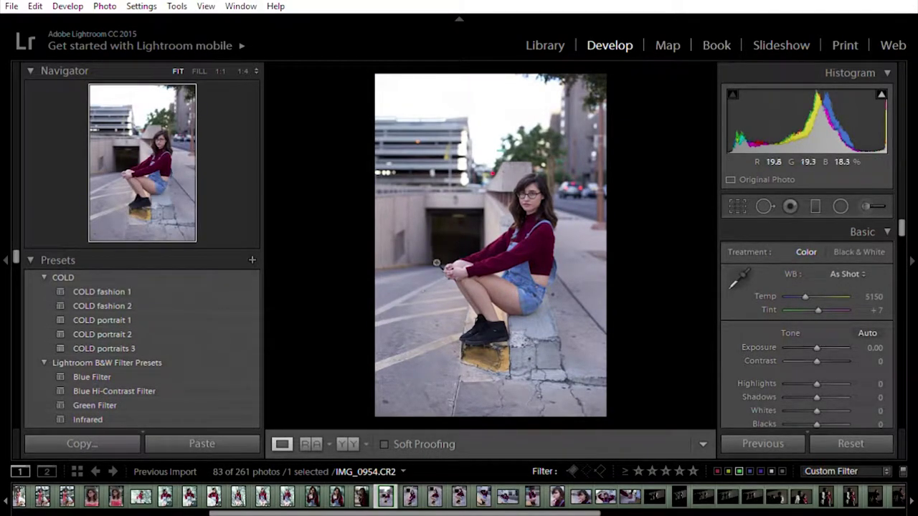
key("Right")
key("Right")
key("Right")
key("Right")
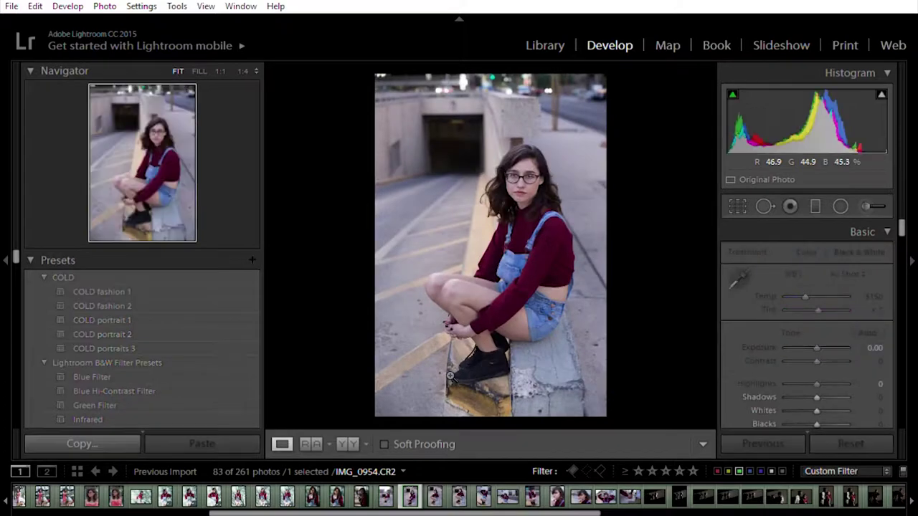
key("Right")
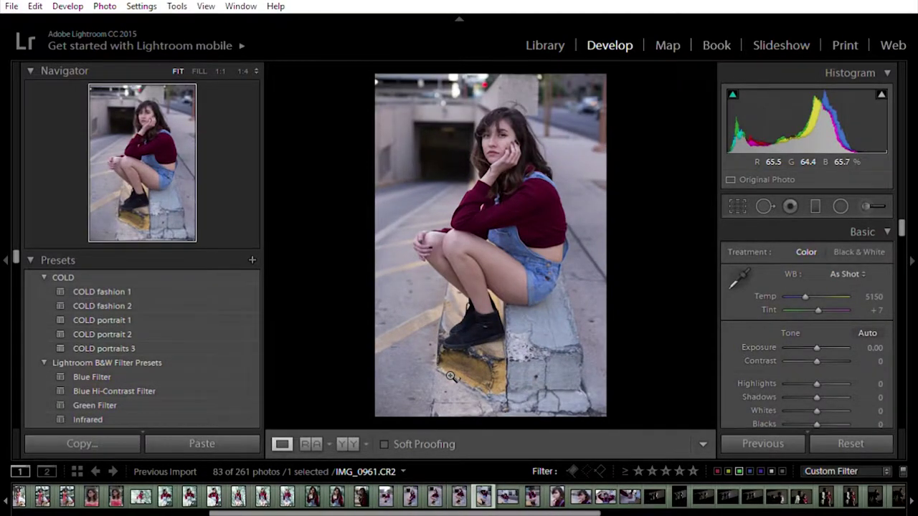
key("Right")
key("Right")
key("Right")
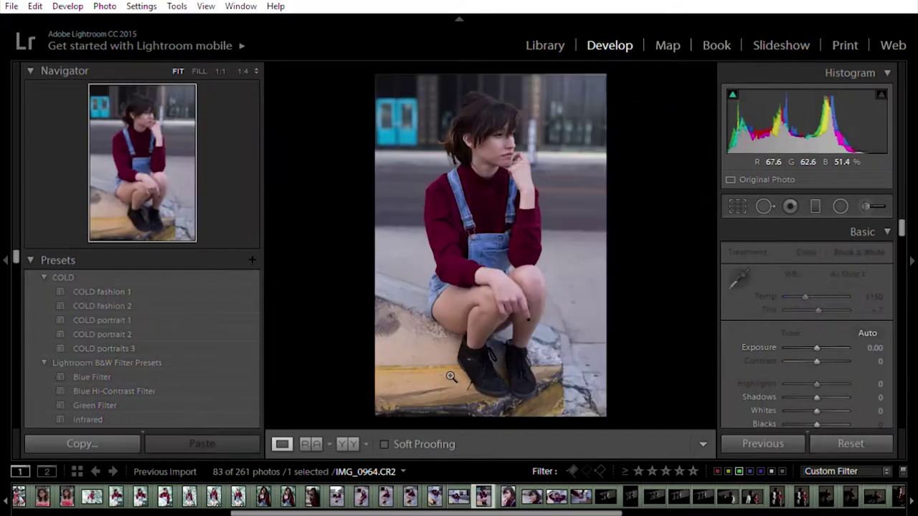
key("Right")
key("Right")
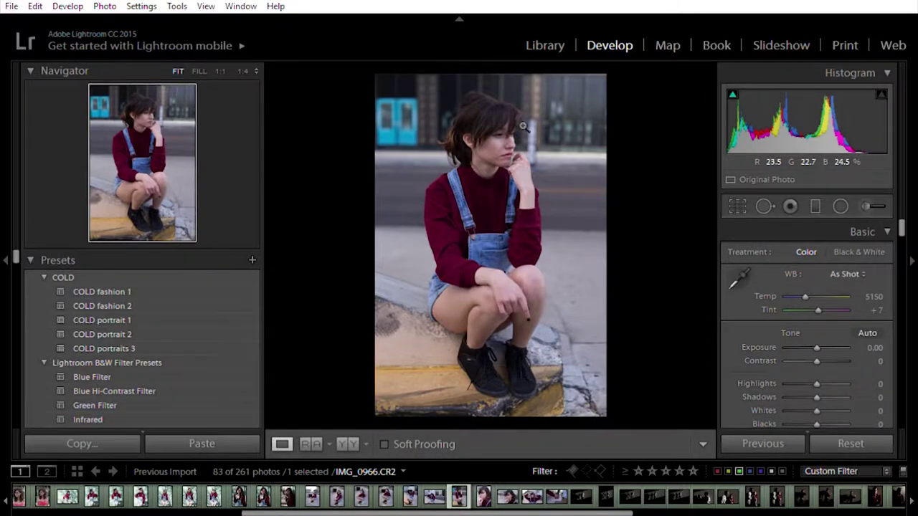
- Check the girl's face at 1:1 zoom, then return to the fitted view
left_click(498, 123)
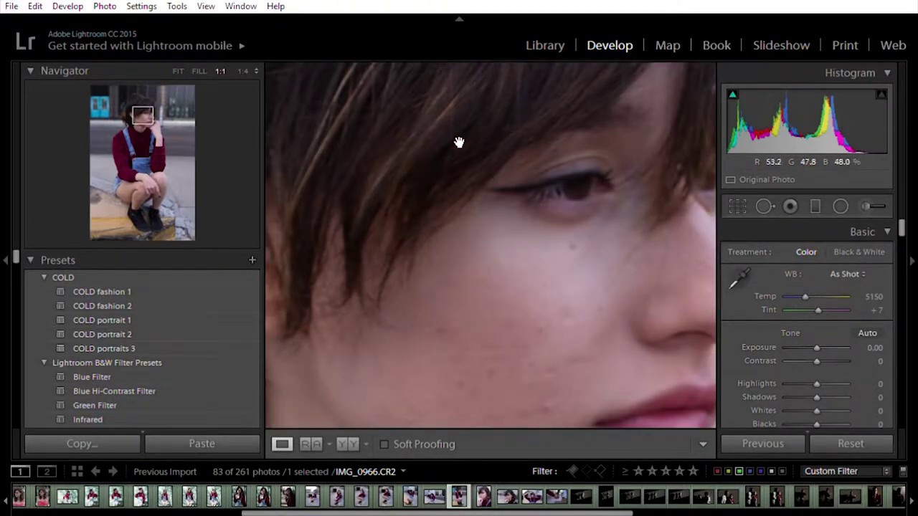
left_click(199, 71)
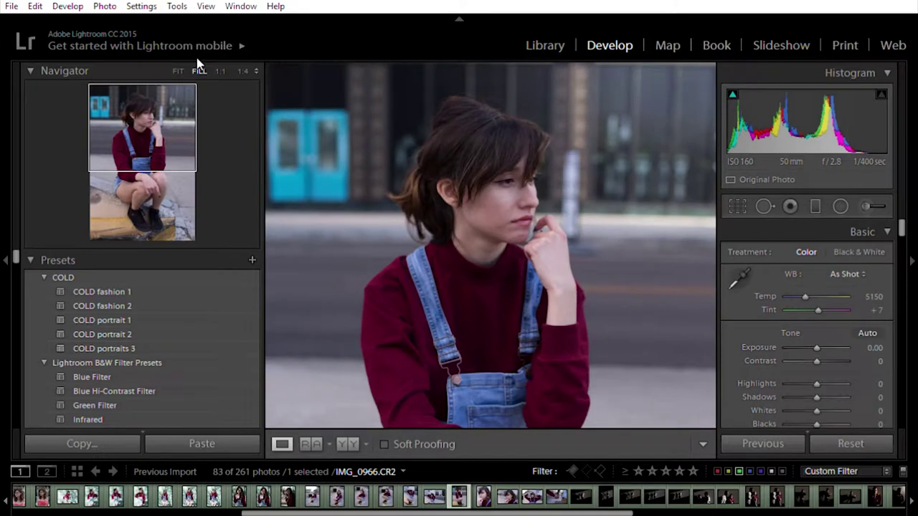
left_click(177, 70)
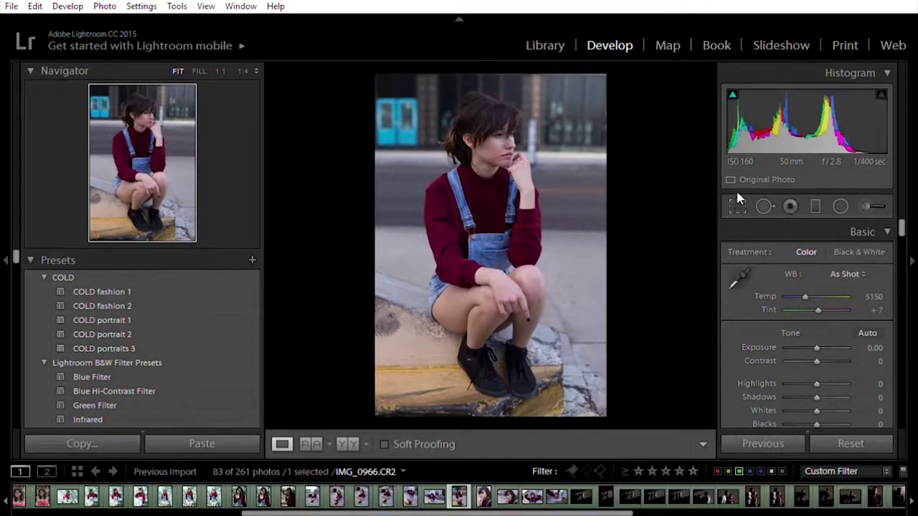
- Auto-straighten the portrait by -0.22° with Crop & Straighten
left_click(736, 201)
left_click(863, 272)
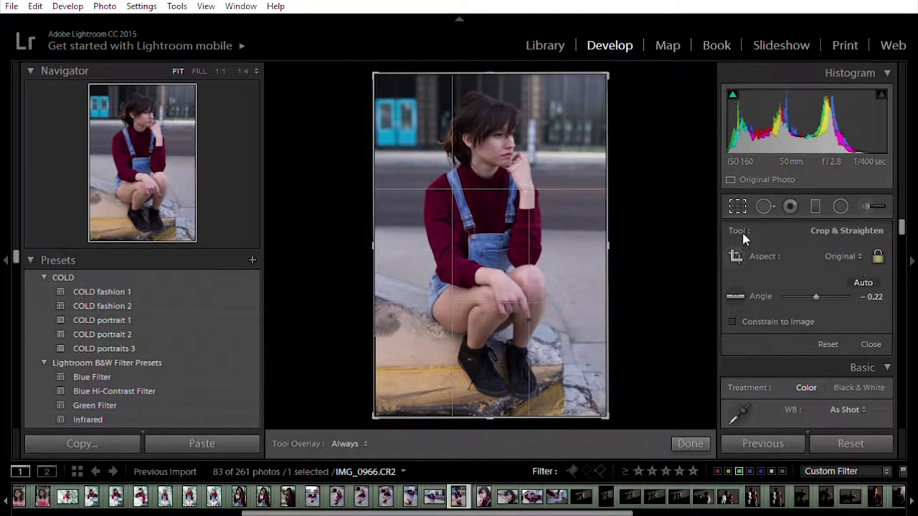
left_click(739, 201)
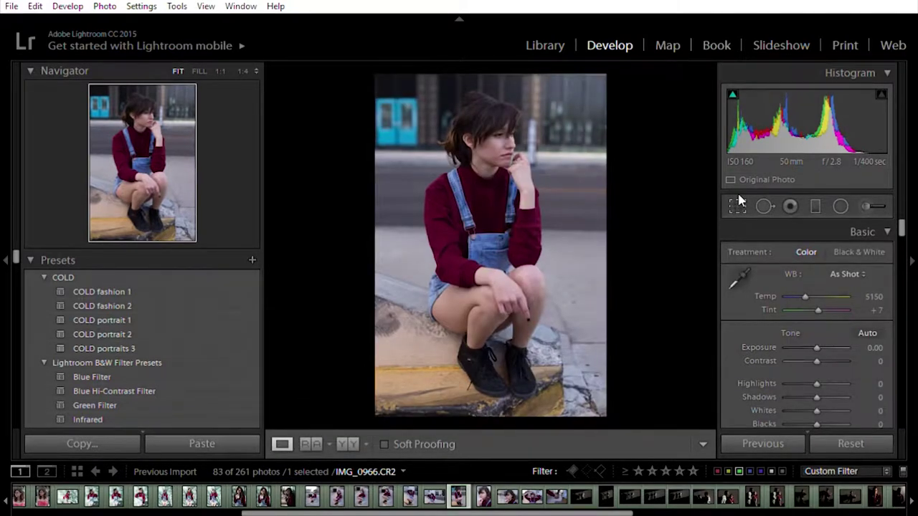
left_click(738, 201)
left_click(737, 206)
scroll(789, 316, "down", 3)
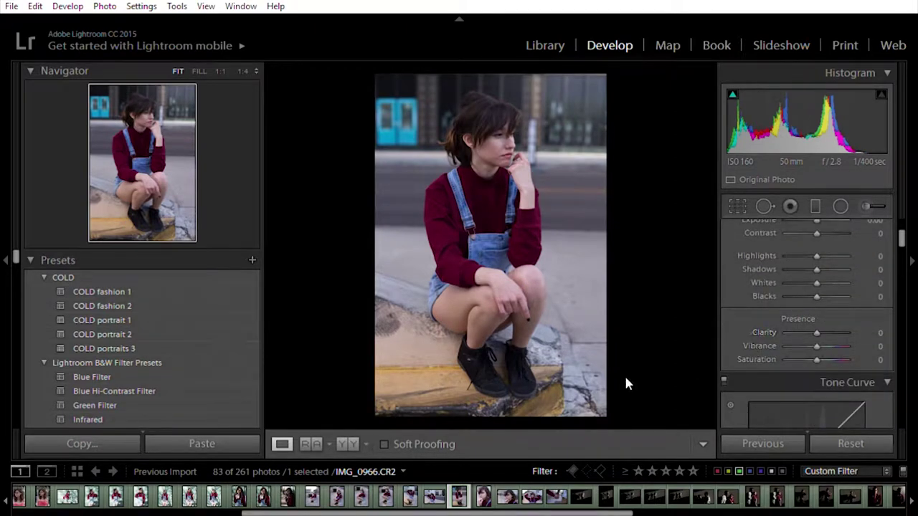
scroll(768, 341, "up", 3)
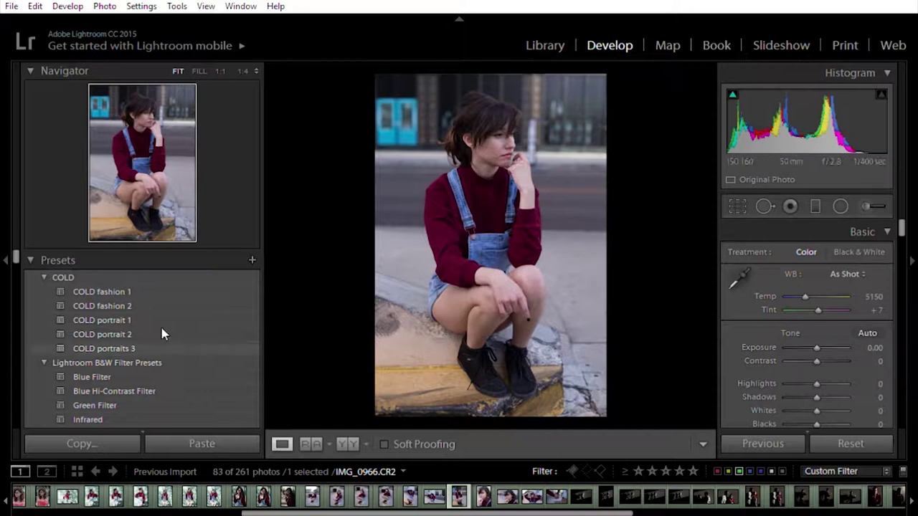
- Apply the COLD portrait 2 preset (Temp 5000, Exposure +0.85, Contrast +58, Saturation -26)
left_click(119, 332)
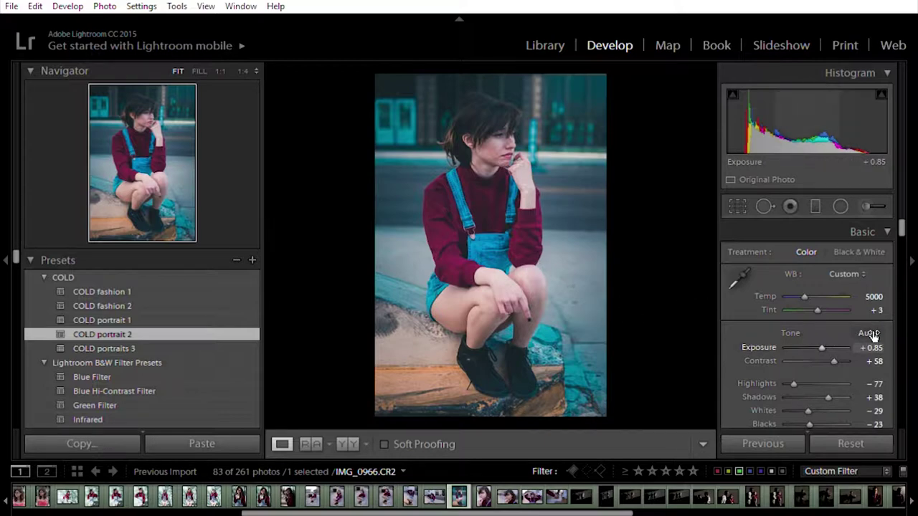
scroll(746, 364, "down", 4)
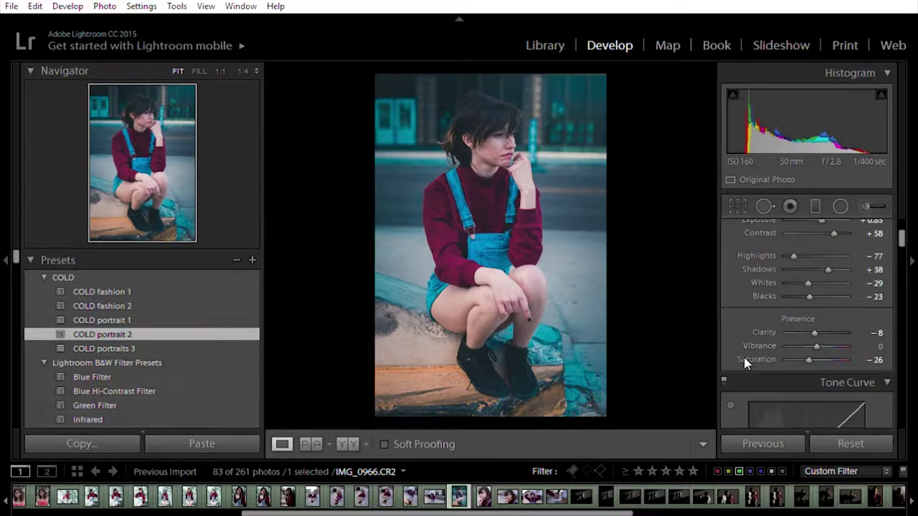
scroll(746, 362, "up", 4)
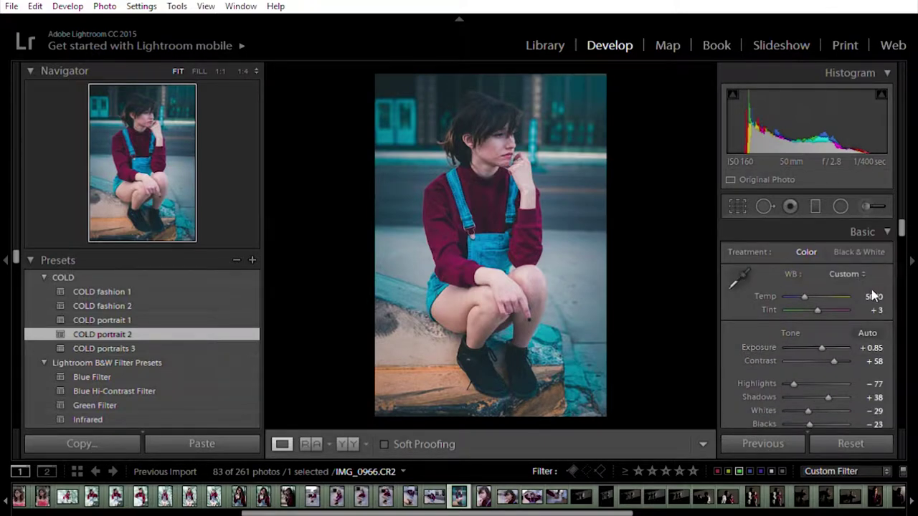
- Set Basic Temp 5400, Exposure +1.05, Contrast +52 and Clarity +10
left_click_drag(878, 288, 884, 288)
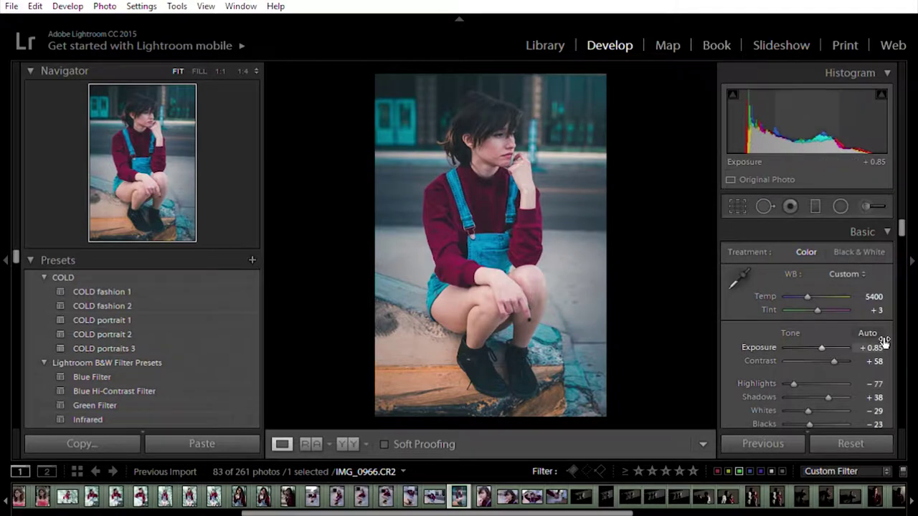
left_click_drag(884, 342, 824, 352)
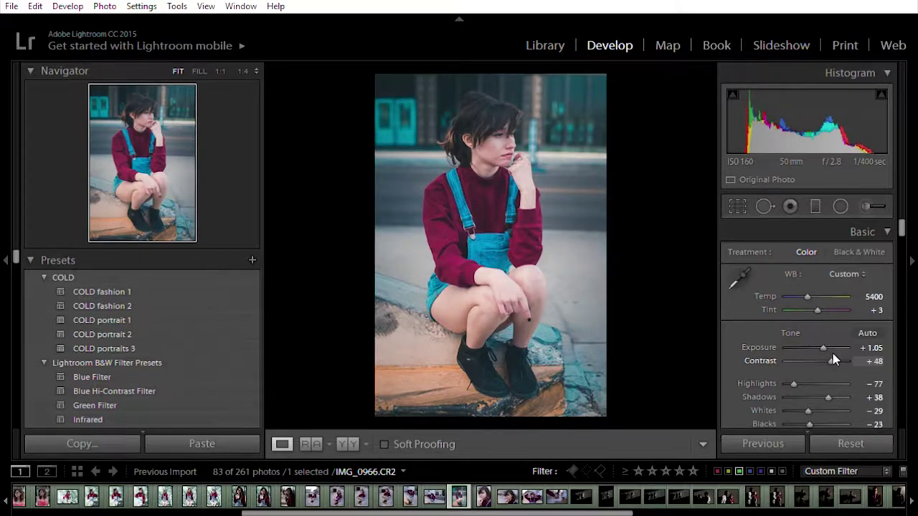
left_click_drag(826, 352, 832, 355)
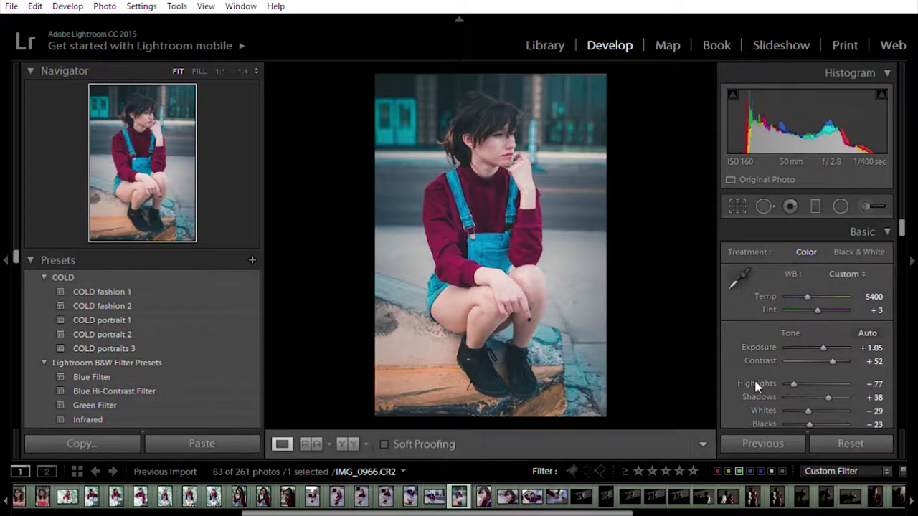
scroll(756, 385, "down", 3)
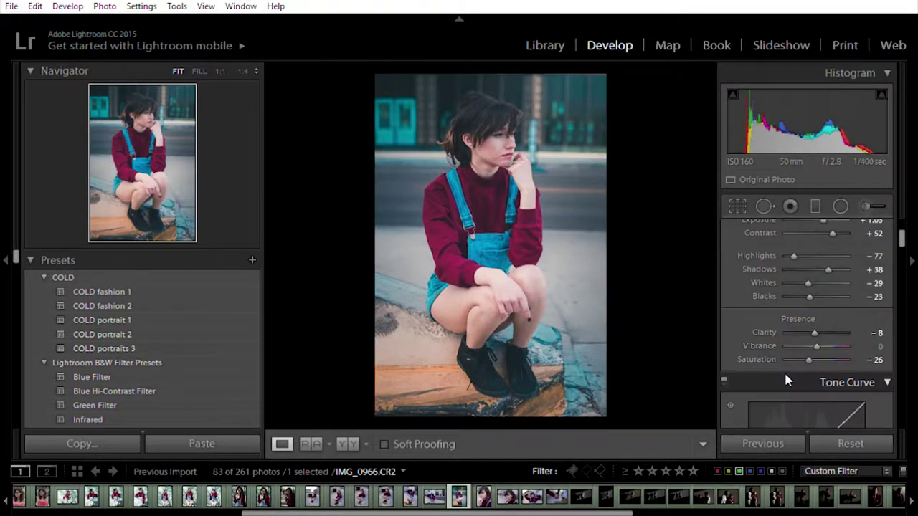
left_click_drag(818, 329, 822, 331)
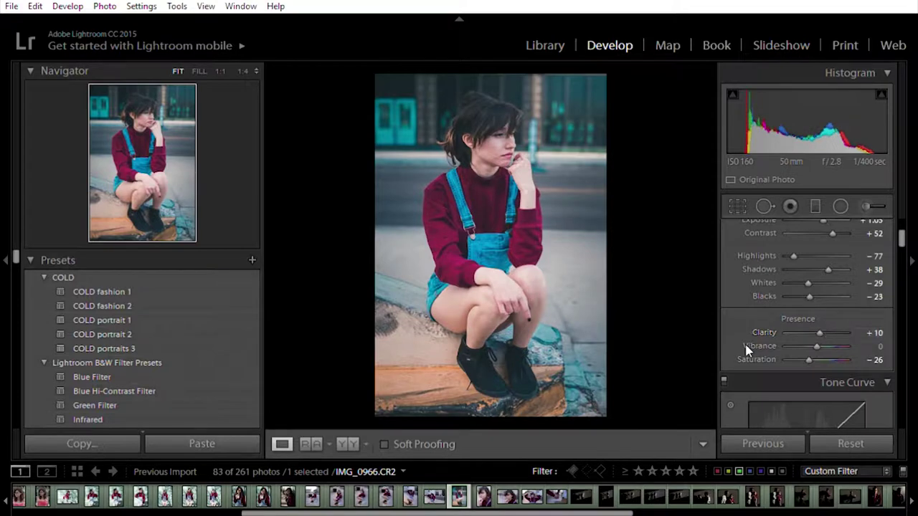
scroll(743, 337, "up", 2)
scroll(746, 323, "down", 10)
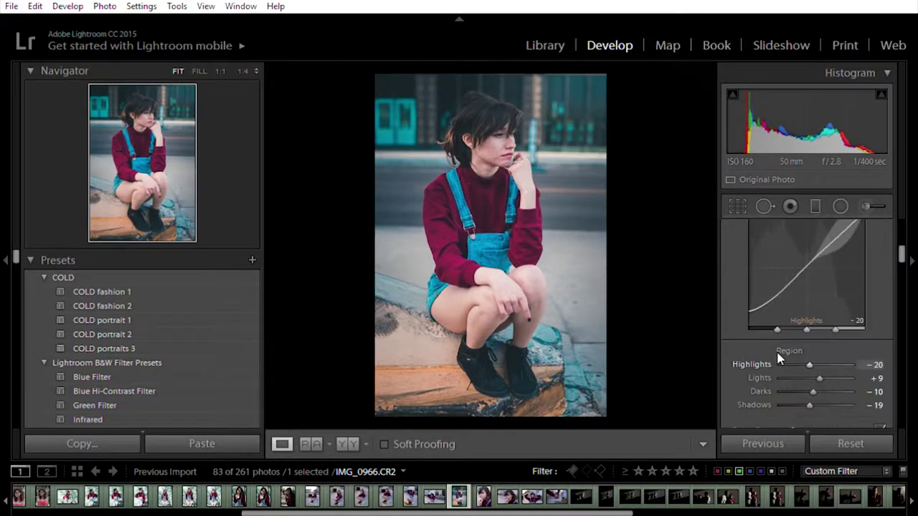
scroll(764, 362, "down", 6)
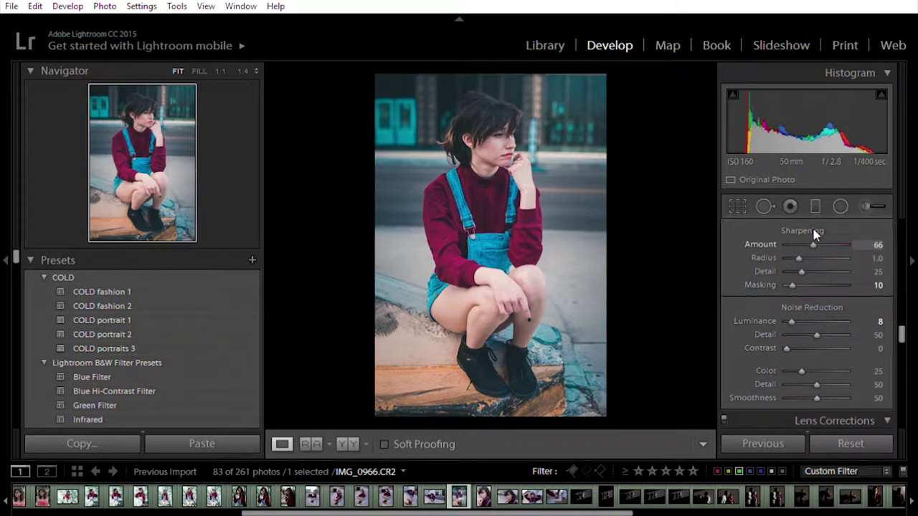
- Reset sharpening Masking and Luminance noise reduction to 0, and set lens Distortion 200, Vignetting 90
double_click(771, 286)
double_click(789, 320)
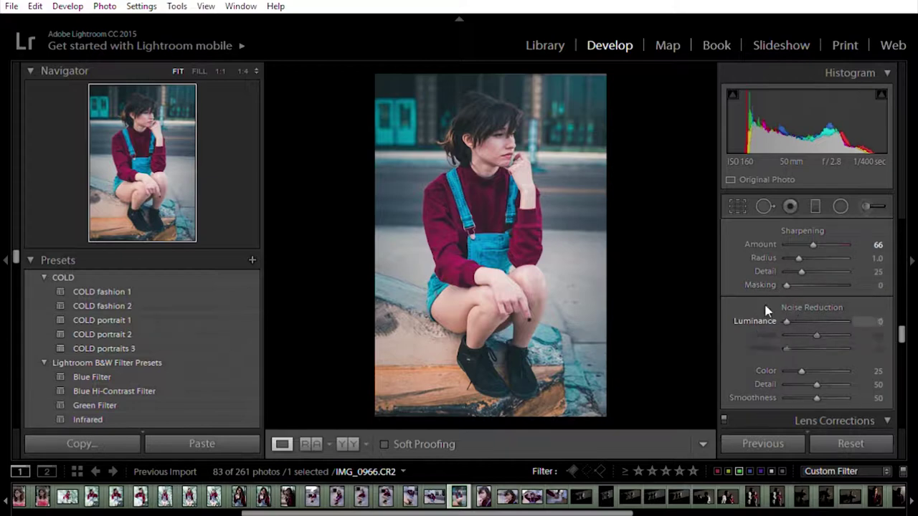
scroll(770, 322, "down", 6)
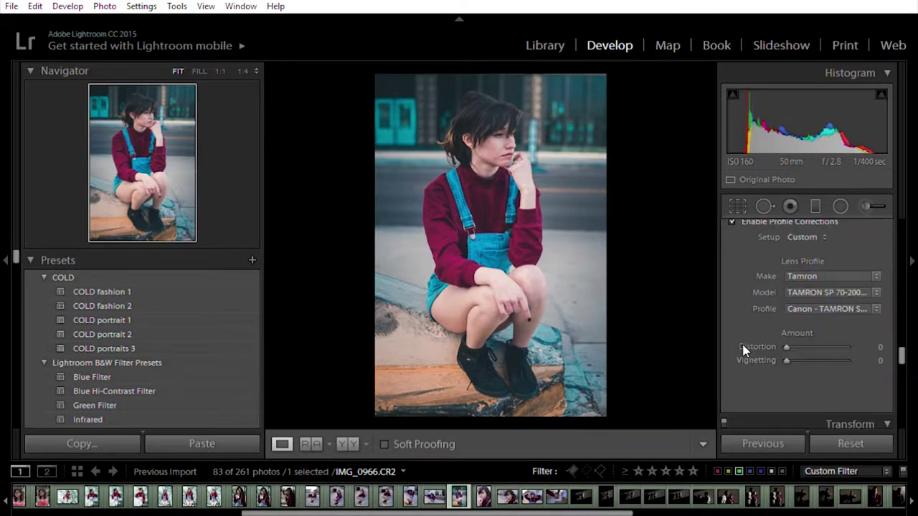
mouse_move(866, 337)
left_mouse_down()
mouse_move(734, 340)
mouse_move(857, 343)
left_mouse_up()
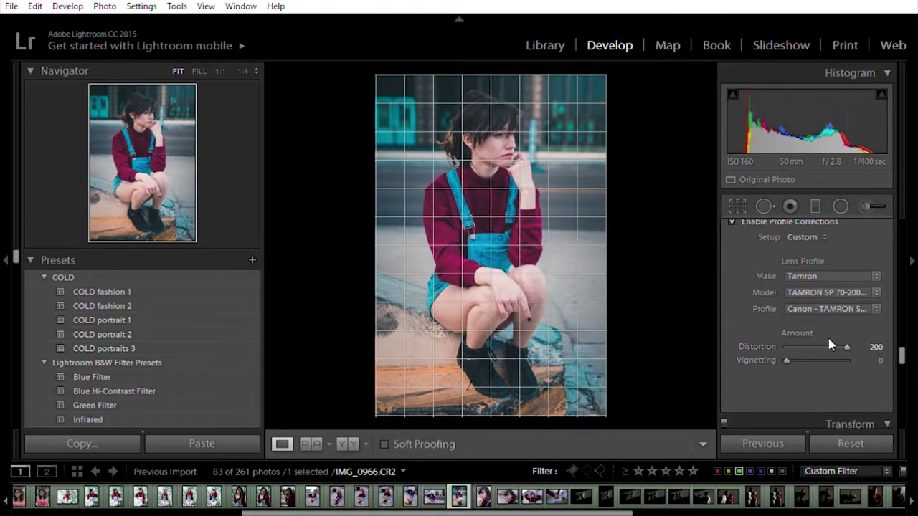
left_click_drag(787, 360, 814, 357)
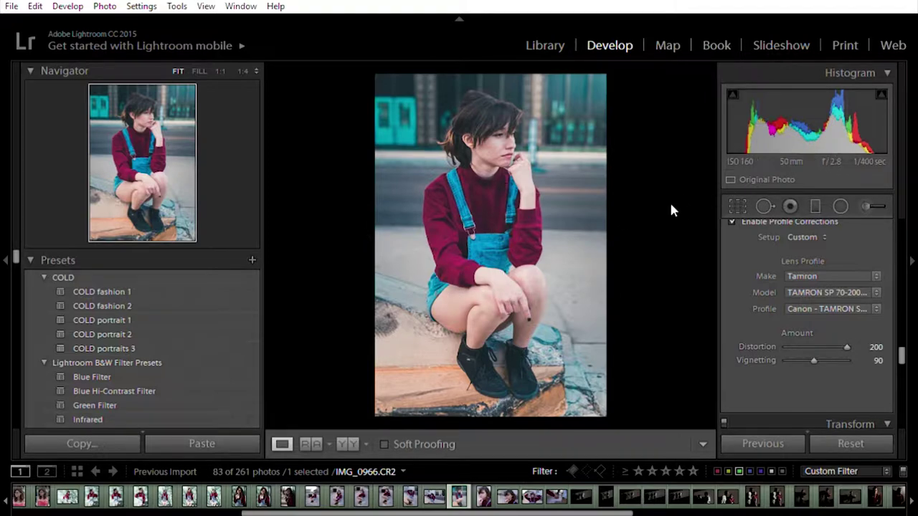
- Crop to a 4x5 ratio, tightening the frame around the girl's face and upper body
left_click(737, 206)
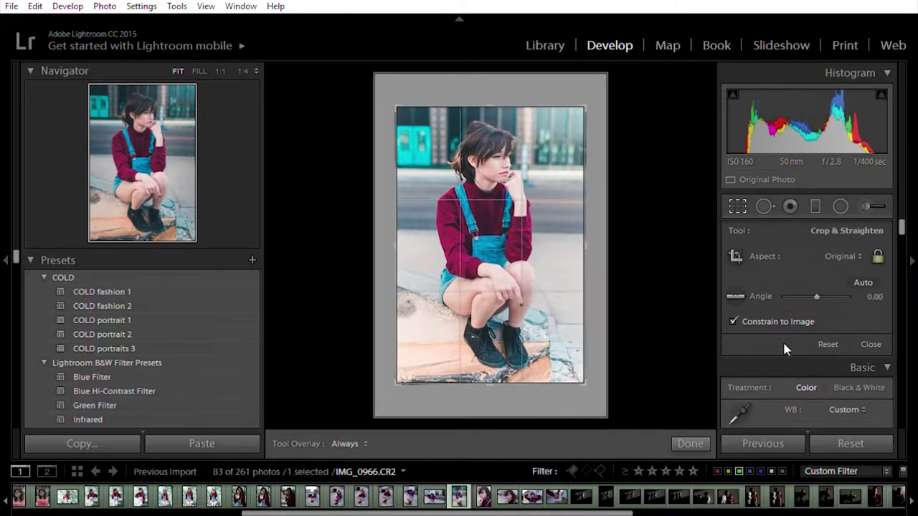
key("shift+a")
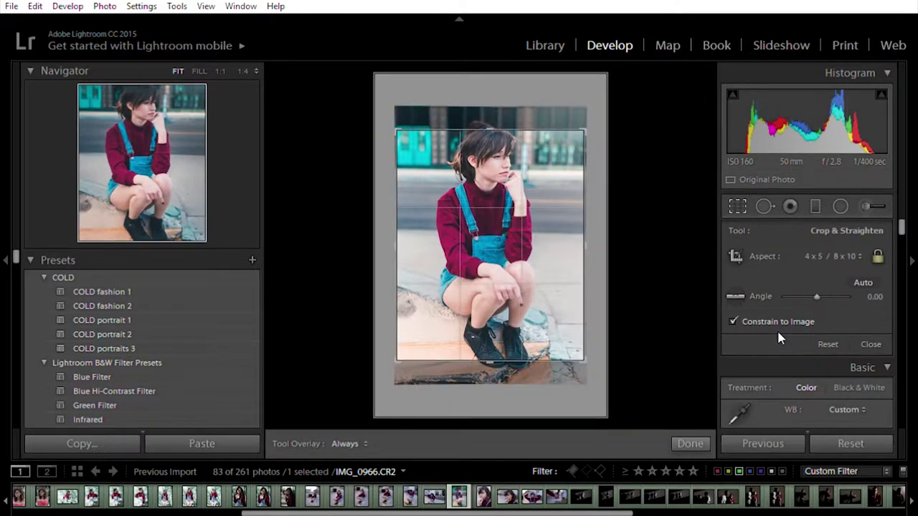
left_click_drag(502, 354, 505, 330)
left_click_drag(508, 276, 514, 300)
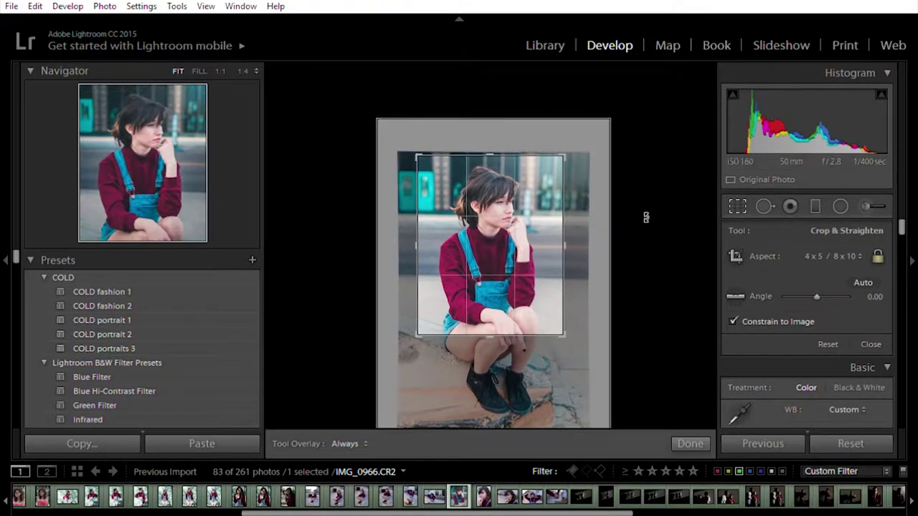
left_click(742, 190)
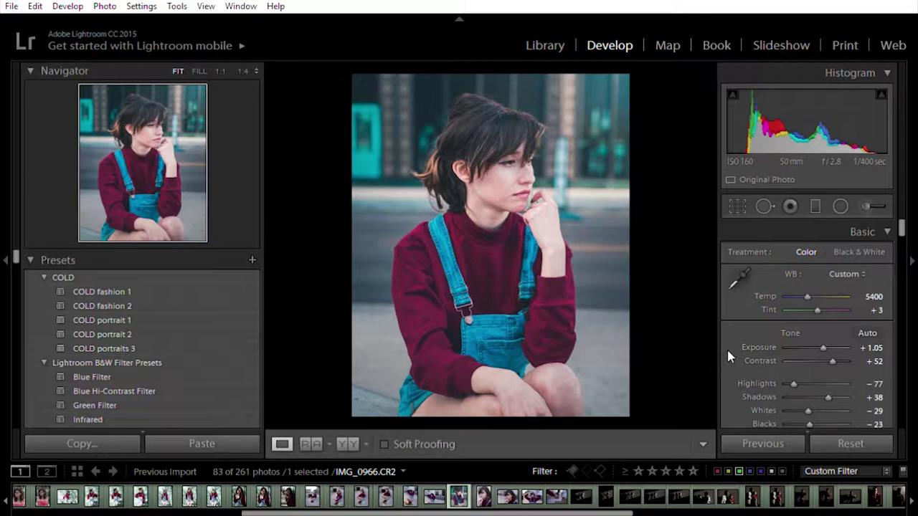
scroll(739, 363, "down", 15)
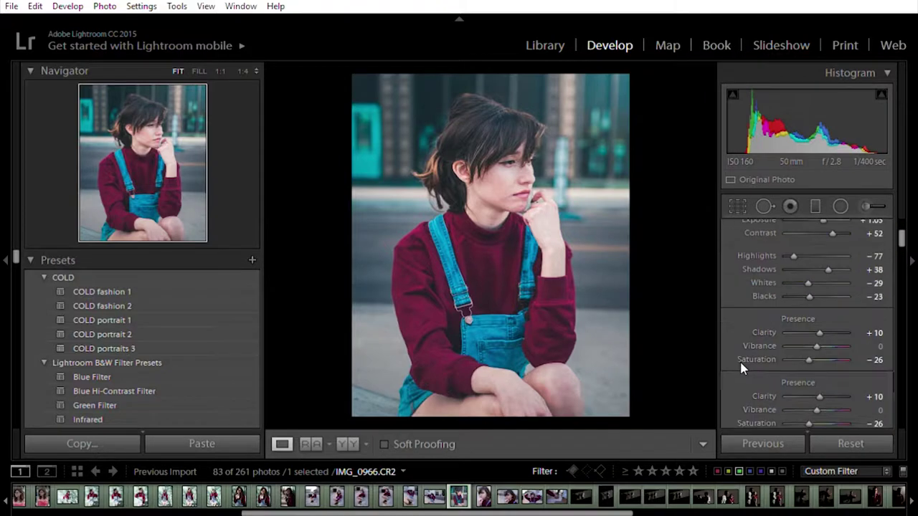
scroll(744, 366, "down", 2)
- Move the split-toning Balance from -29 to +17
scroll(749, 366, "up", 2)
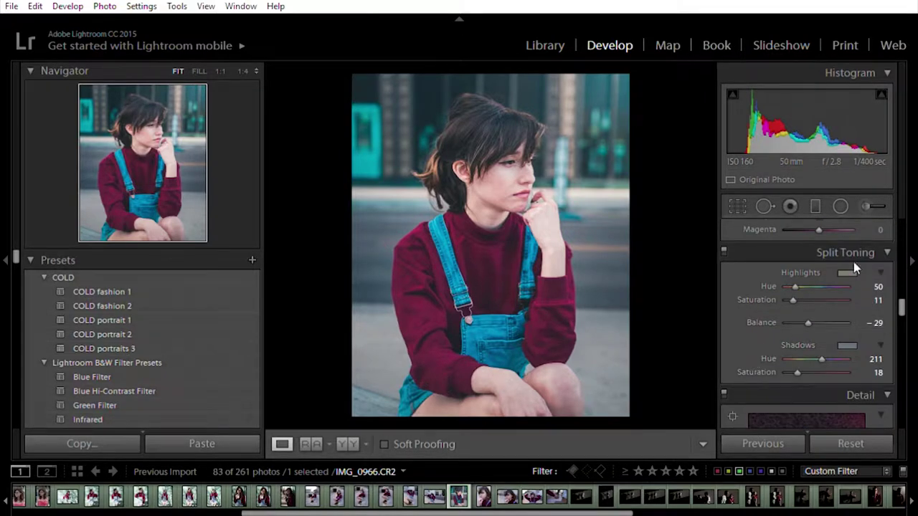
left_click_drag(809, 319, 820, 314)
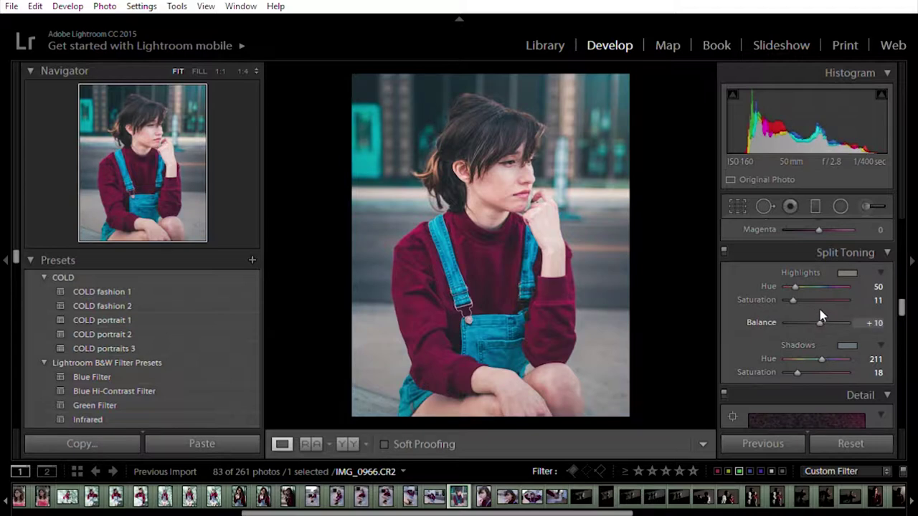
left_click(823, 322)
scroll(794, 323, "down", 5)
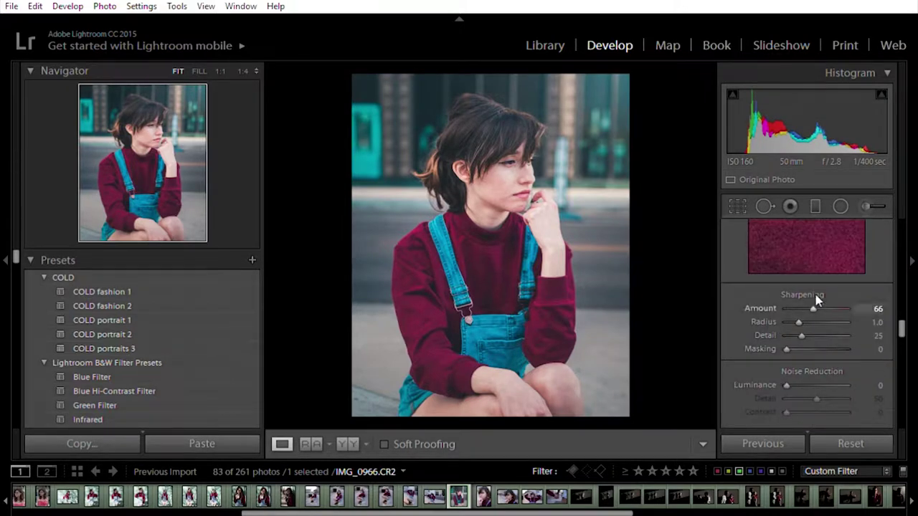
scroll(749, 341, "down", 3)
scroll(779, 312, "down", 5)
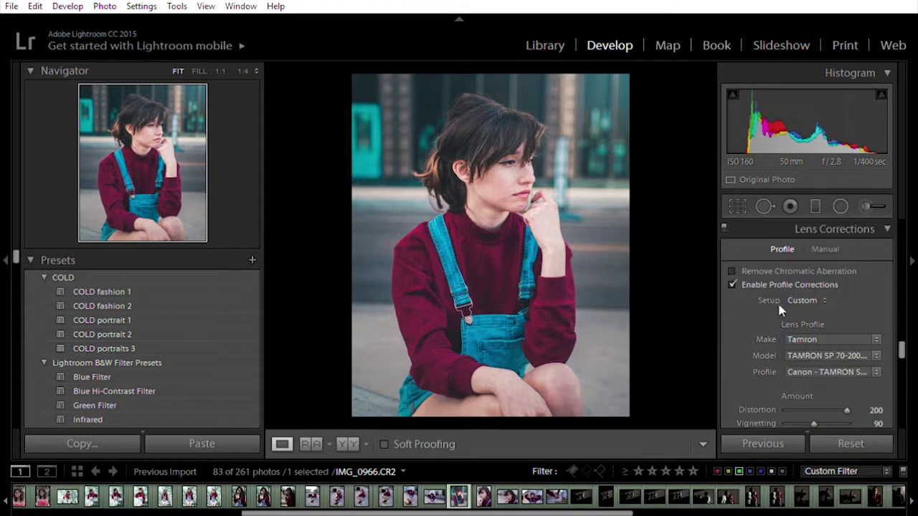
scroll(772, 323, "up", 3)
scroll(775, 326, "down", 3)
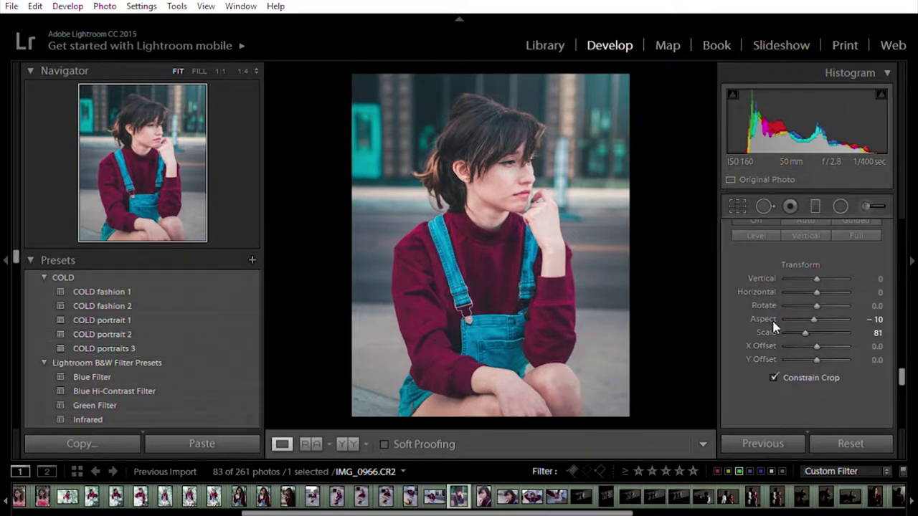
- Set the Transform Vertical to -6 and Aspect to +3, then check the crop framing
left_click_drag(872, 276, 879, 268)
key("Down")
key("Down")
key("Down")
key("Down")
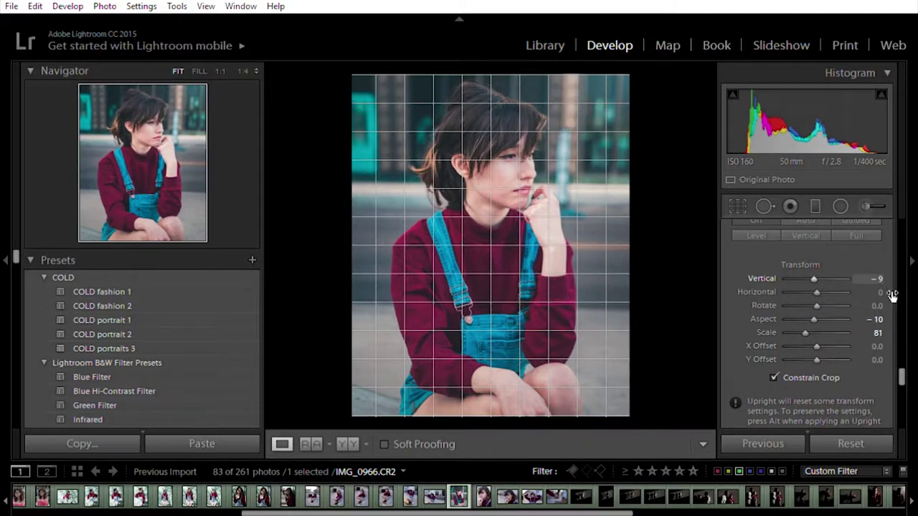
double_click(763, 319)
key("Up")
key("Up")
key("Up")
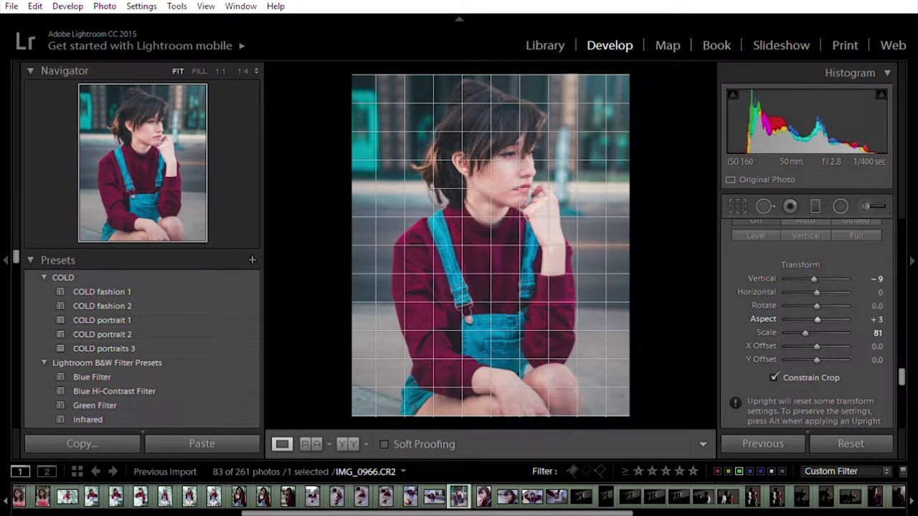
key("Up")
key("Up")
key("Up")
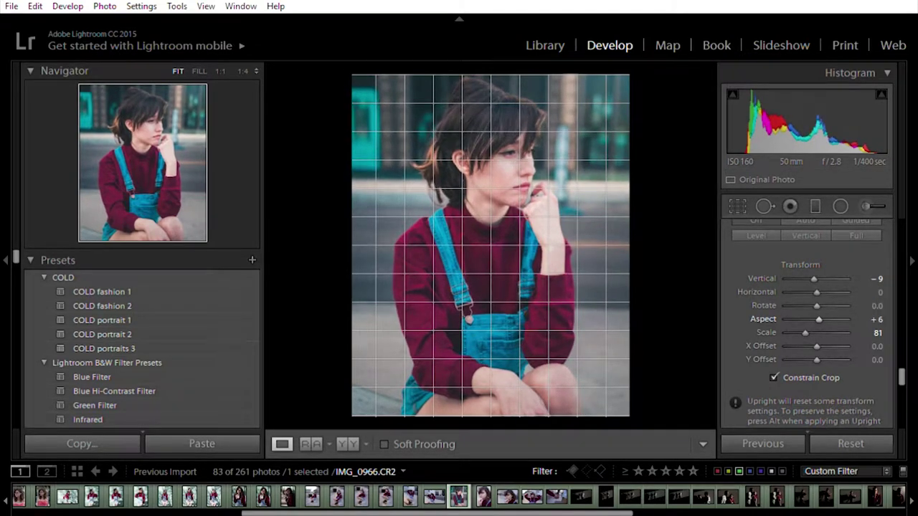
key("Down")
key("Down")
key("Down")
left_click(877, 279)
key("Up")
key("Up")
key("Up")
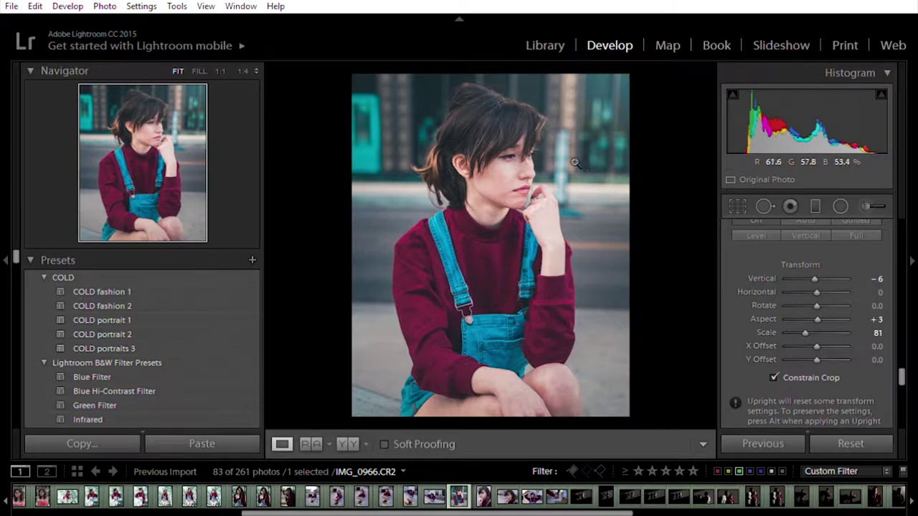
left_click(738, 202)
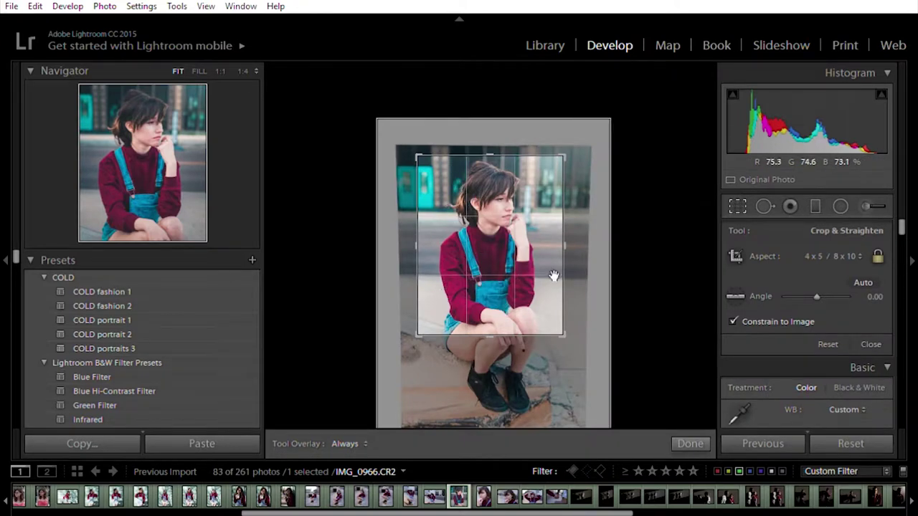
left_click(733, 205)
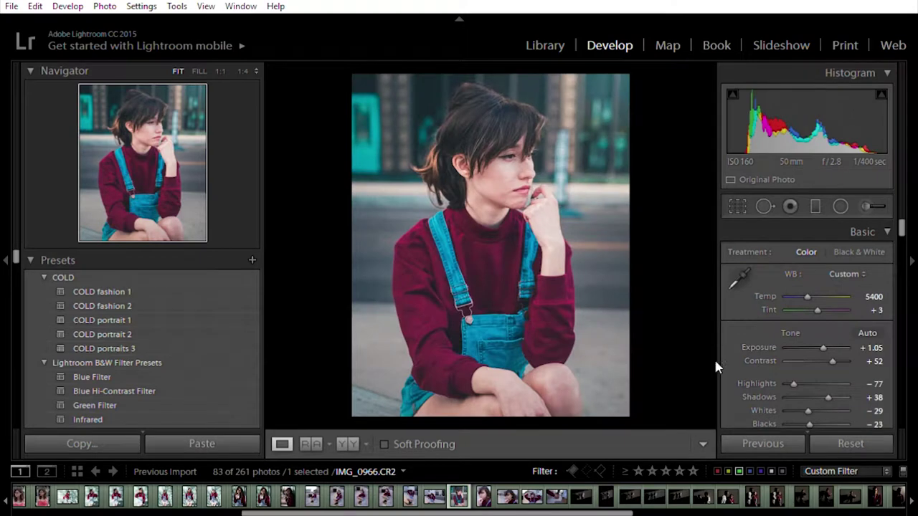
left_click_drag(905, 225, 910, 389)
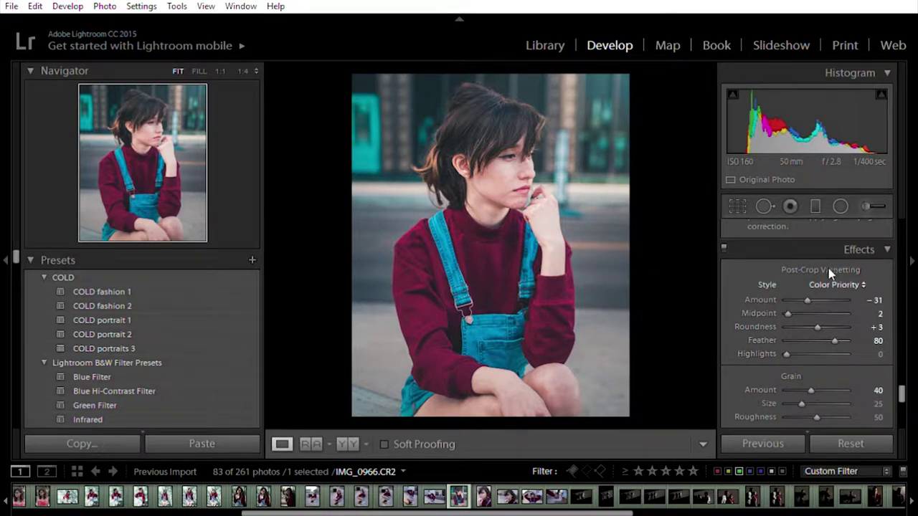
- Switch the post-crop vignette to Highlight Priority and set its Amount to about -29
left_click(822, 287)
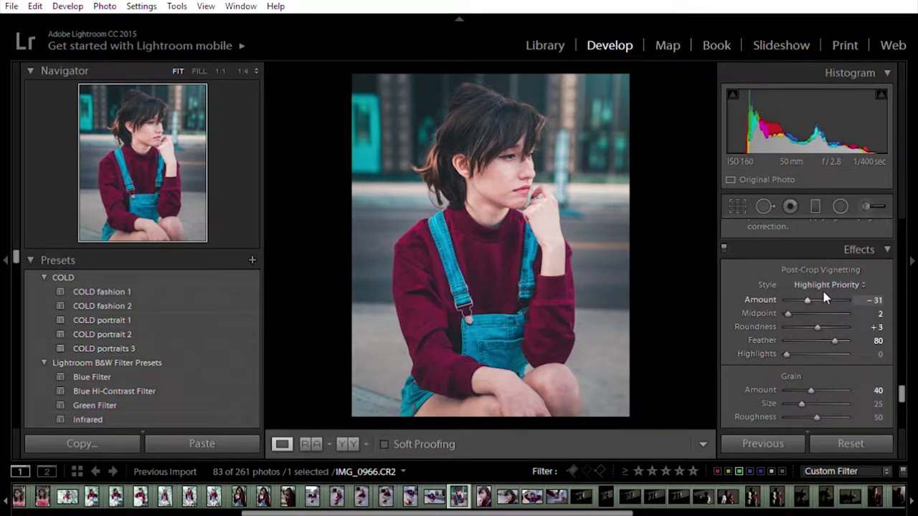
key("ctrl+z")
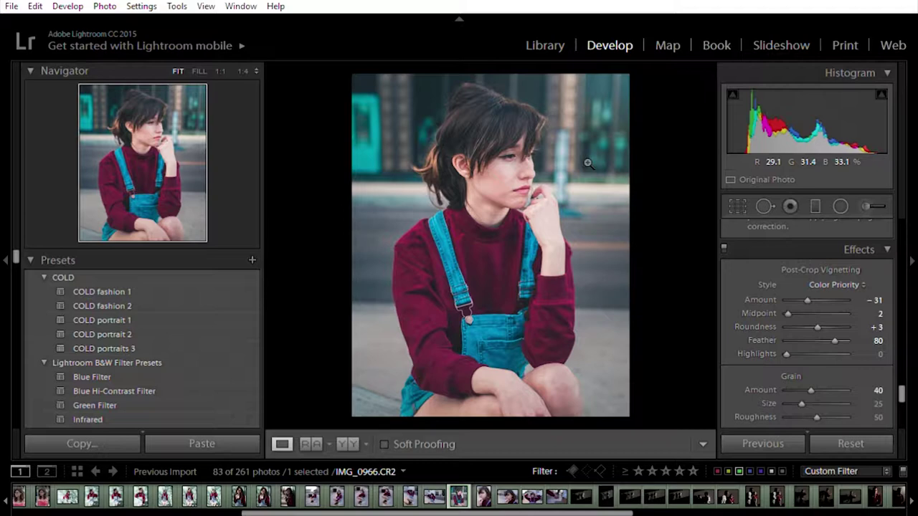
key("ctrl+y")
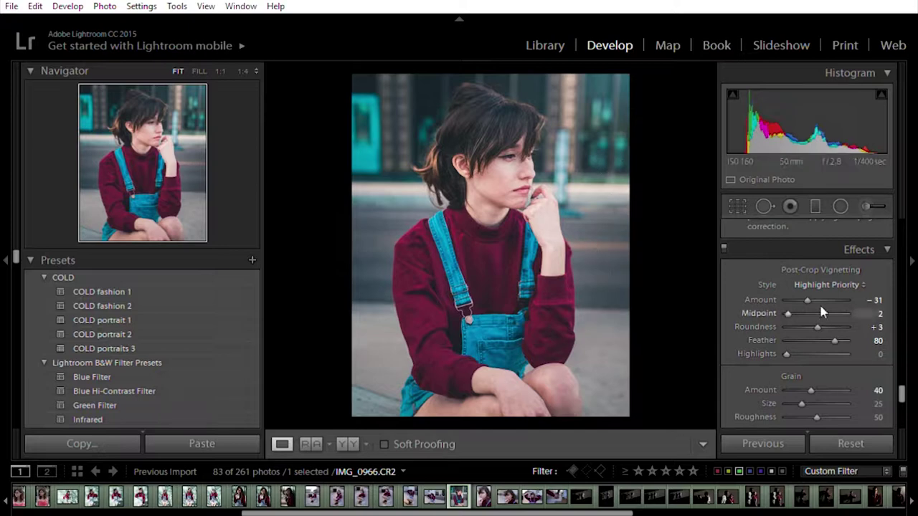
left_click(877, 300)
type("-32")
key("Return")
key("Up")
key("Up")
key("Up")
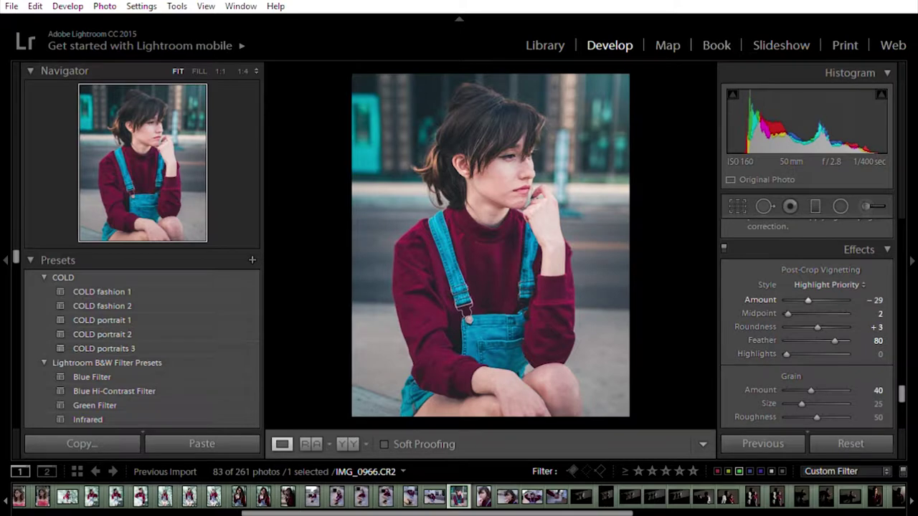
- Raise the vignette midpoint and roundness, keep Highlight Priority, and weaken Amount to -24
mouse_move(787, 313)
left_mouse_down()
mouse_move(802, 310)
mouse_move(796, 313)
left_mouse_up()
left_click(839, 285)
left_click(834, 306)
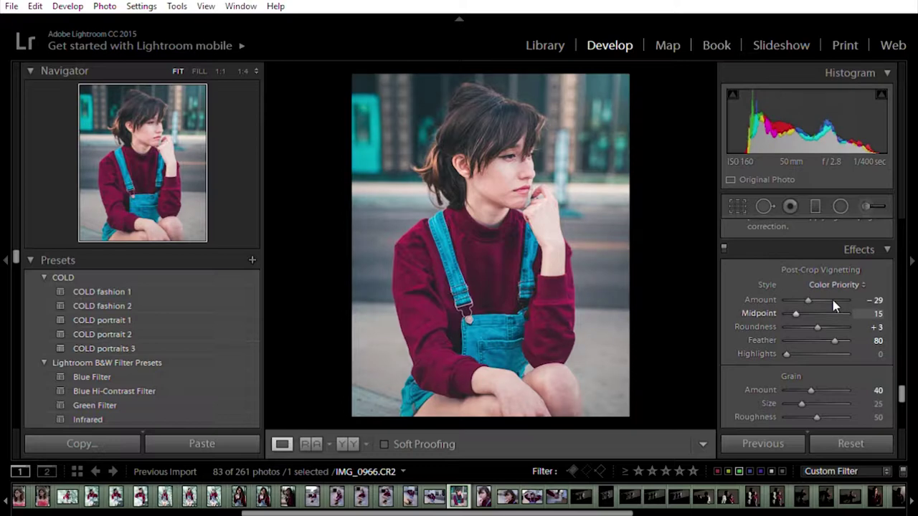
key("ctrl+z")
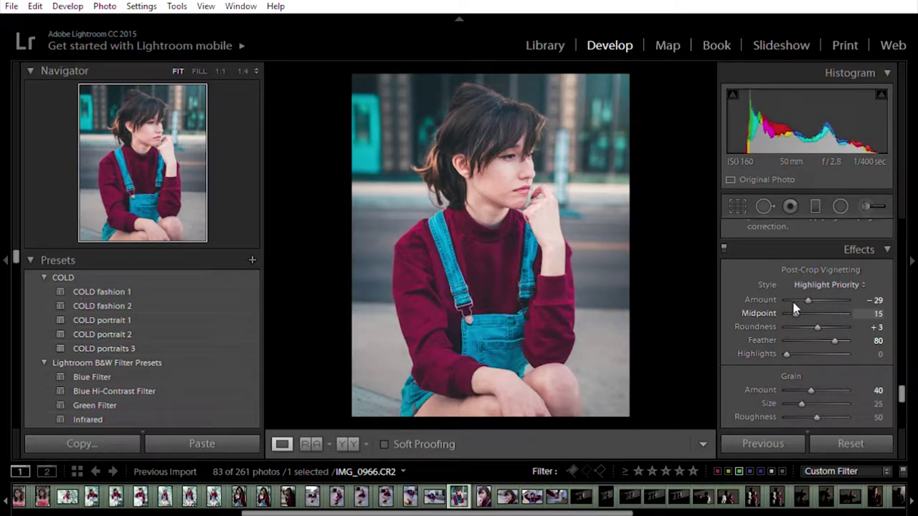
mouse_move(824, 322)
left_mouse_down()
mouse_move(837, 325)
mouse_move(831, 330)
left_mouse_up()
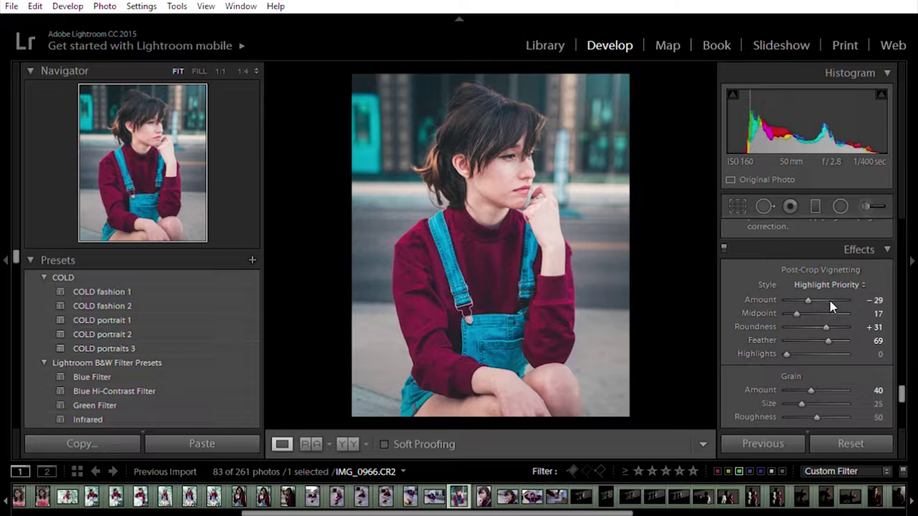
left_click(832, 307)
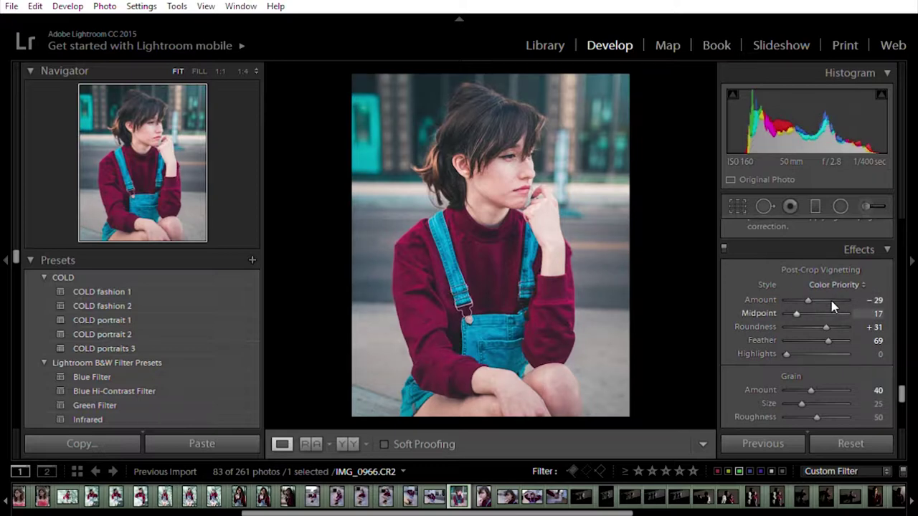
key("ctrl+z")
key("ctrl+y")
key("ctrl+z")
left_click_drag(809, 294, 812, 294)
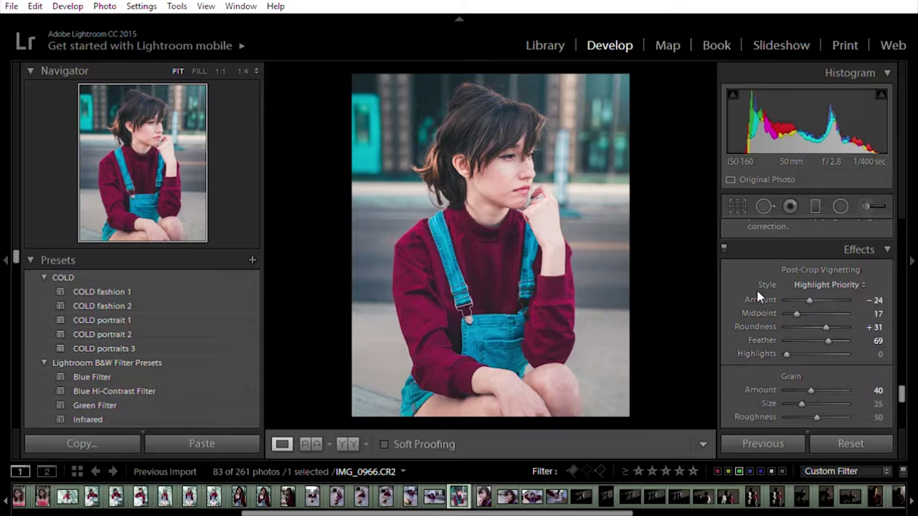
left_click(737, 204)
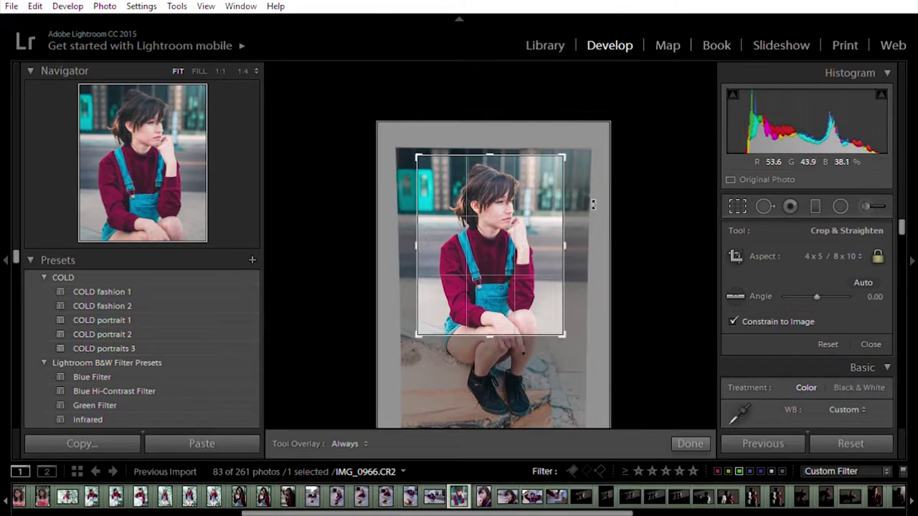
left_click(737, 206)
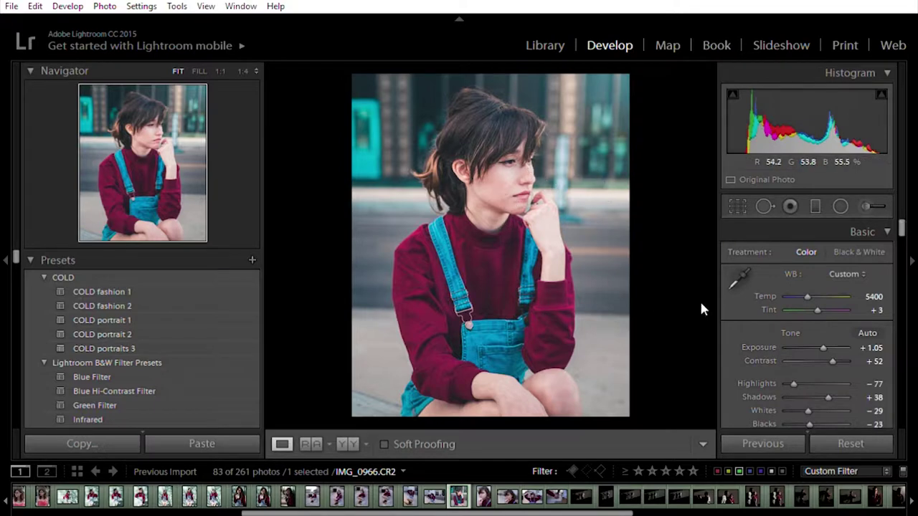
- Try a -10 vignette, revert to -24, and lower the vignette Midpoint to 14
left_click_drag(901, 222, 905, 358)
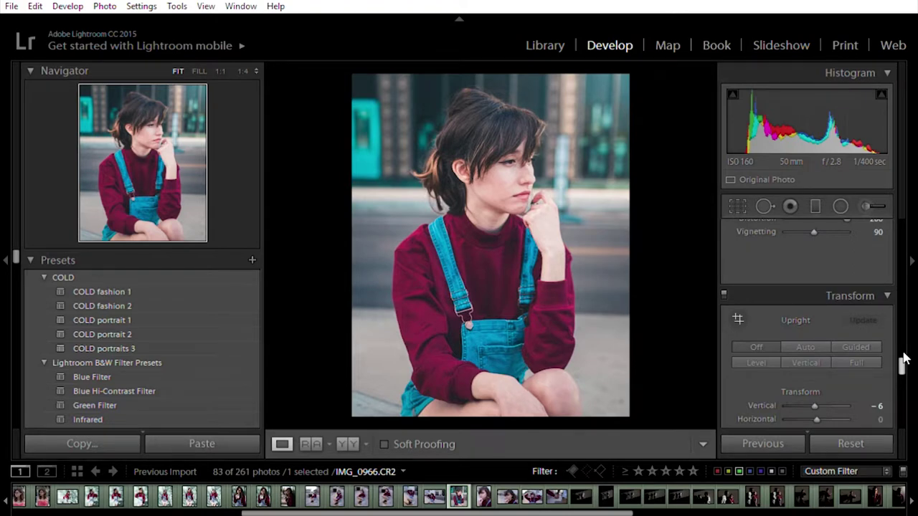
left_click_drag(904, 353, 906, 387)
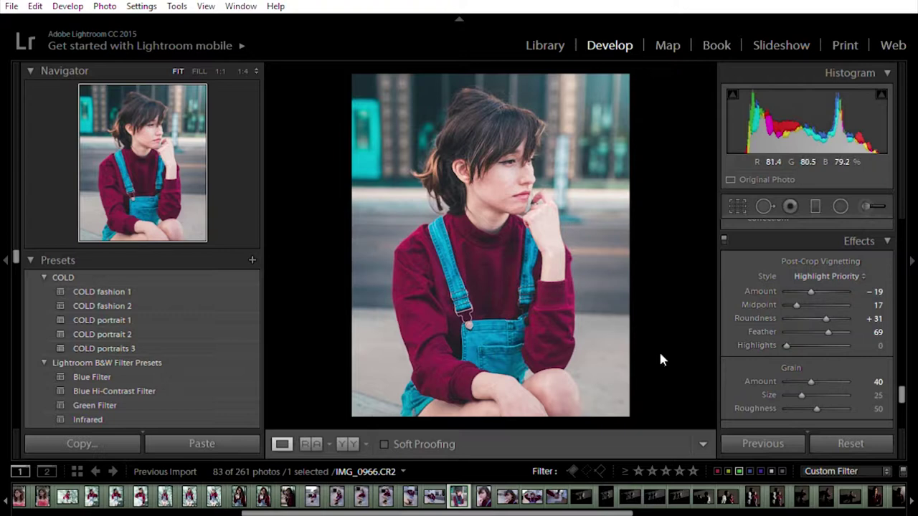
left_click_drag(809, 289, 813, 289)
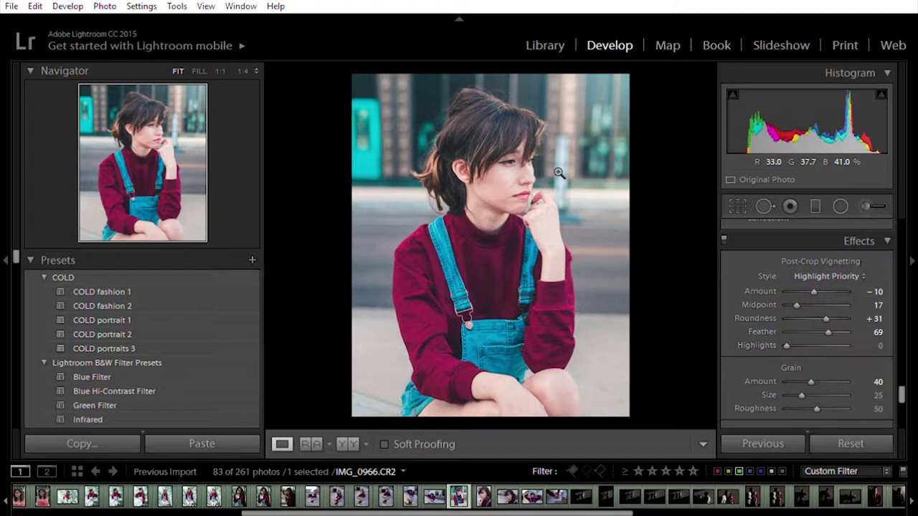
key("ctrl+z")
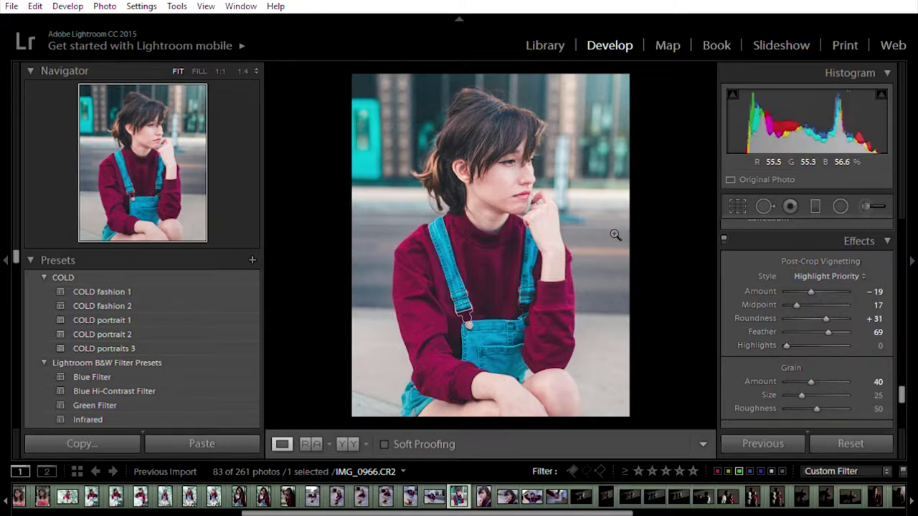
key("ctrl+z")
key("ctrl+z")
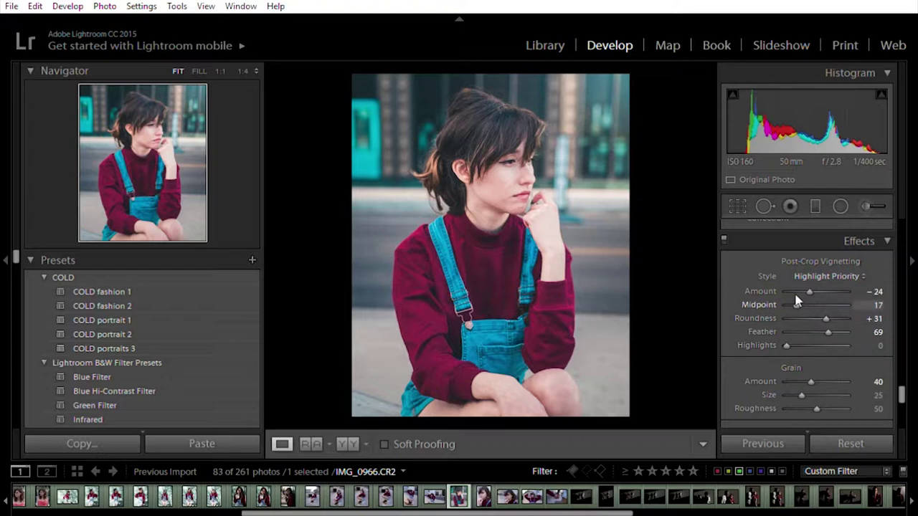
left_click_drag(797, 305, 789, 301)
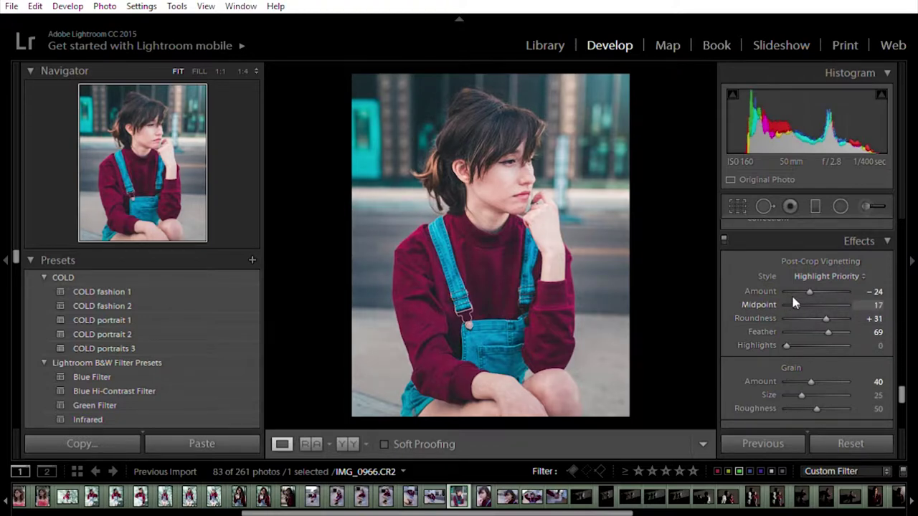
left_click_drag(868, 305, 860, 305)
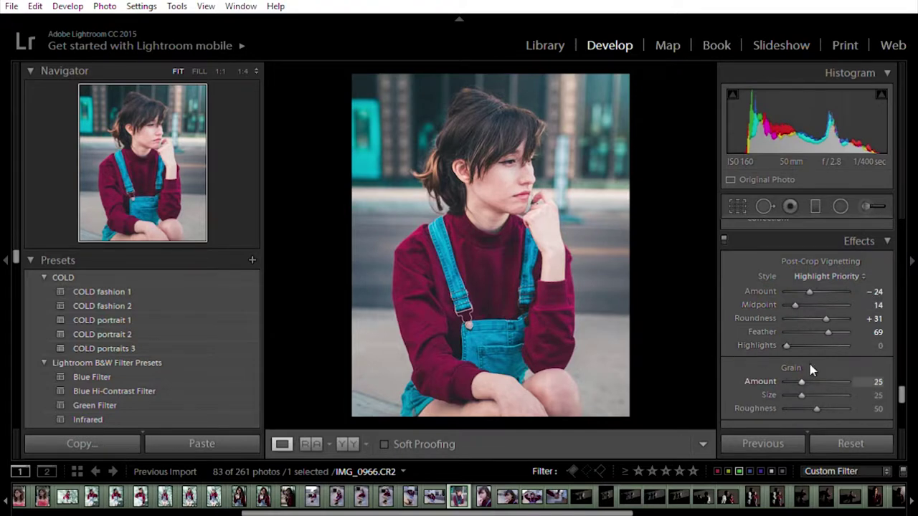
- Set the Effects Dehaze Amount to +2 after trying stronger values up to +11
scroll(759, 402, "down", 2)
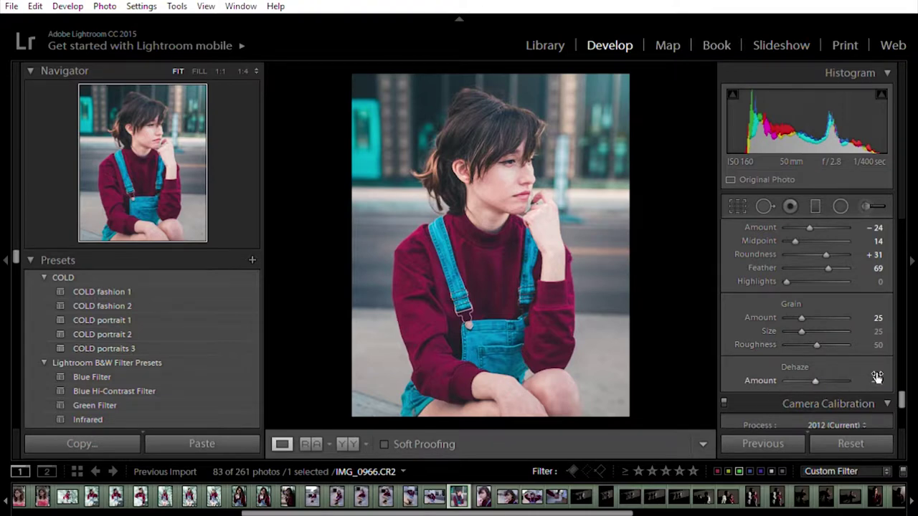
left_click_drag(877, 378, 882, 378)
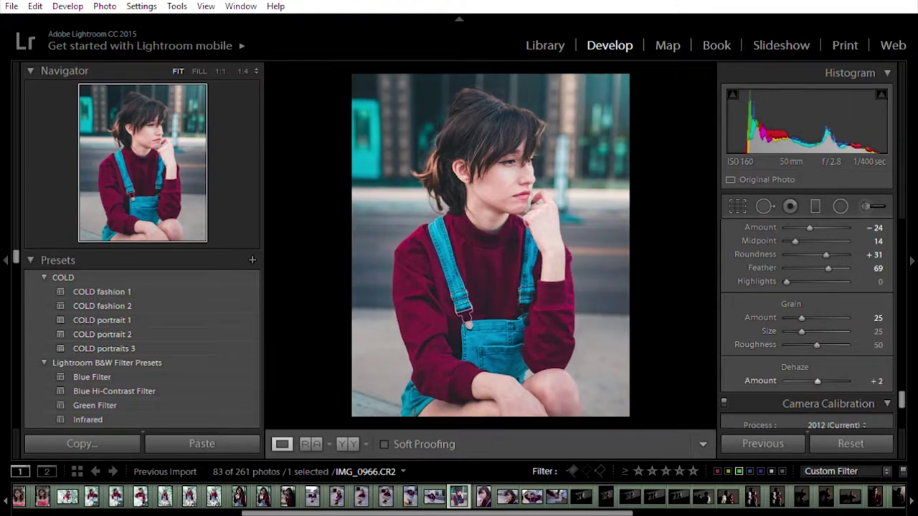
mouse_move(882, 381)
left_mouse_down()
mouse_move(902, 381)
mouse_move(884, 381)
left_mouse_up()
scroll(763, 396, "down", 5)
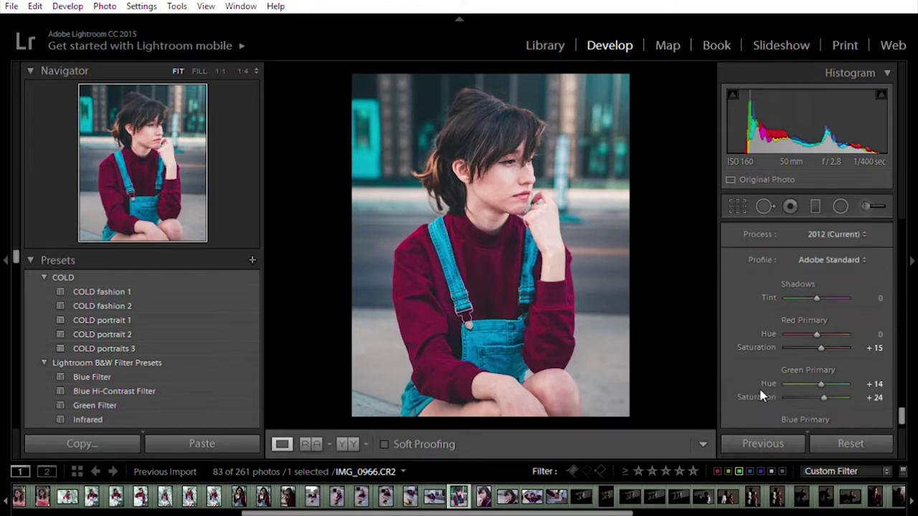
- Set calibration Red Primary hue +8, saturation +5 and Blue Primary hue -45, then show Before & After
left_click_drag(877, 300, 883, 300)
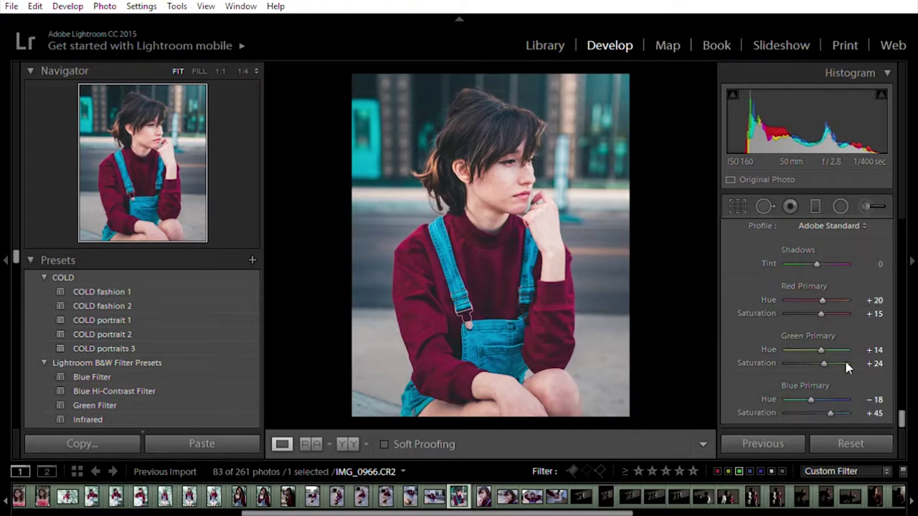
key("ctrl+z")
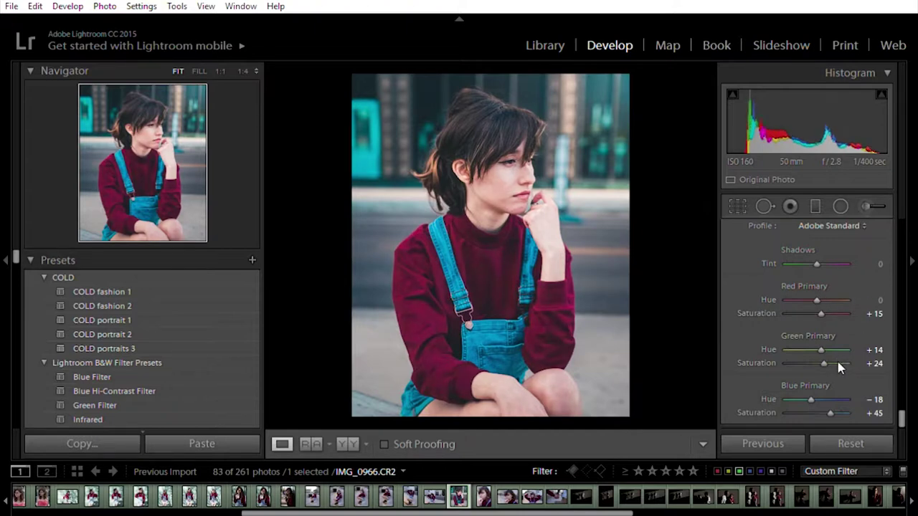
key("ctrl+z")
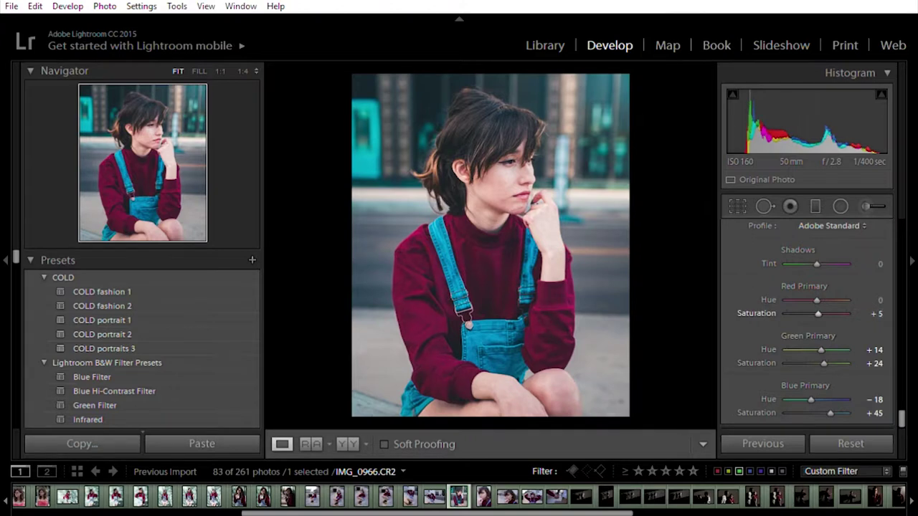
left_click_drag(876, 302, 894, 294)
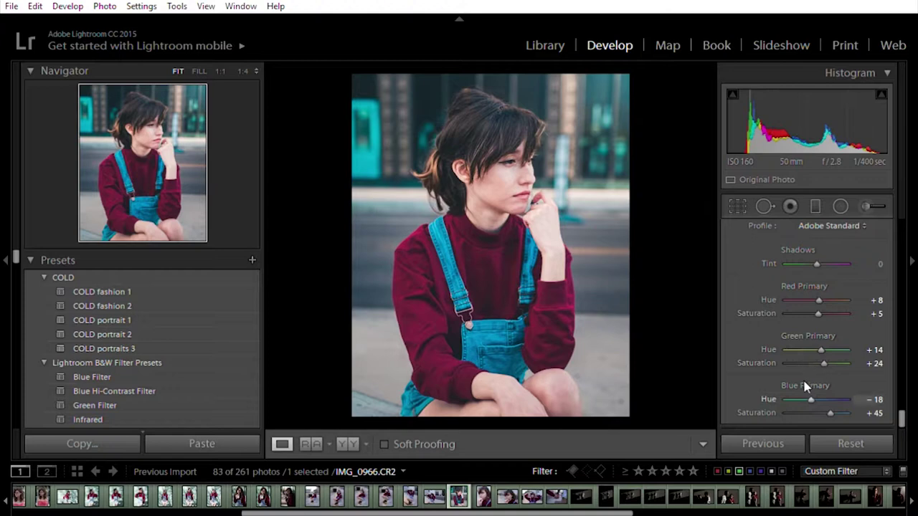
left_click_drag(814, 390, 803, 393)
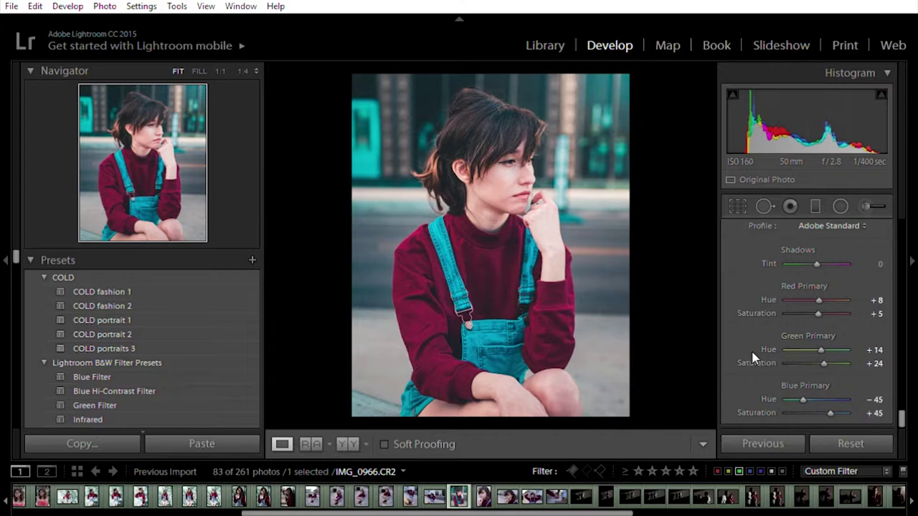
left_click(347, 444)
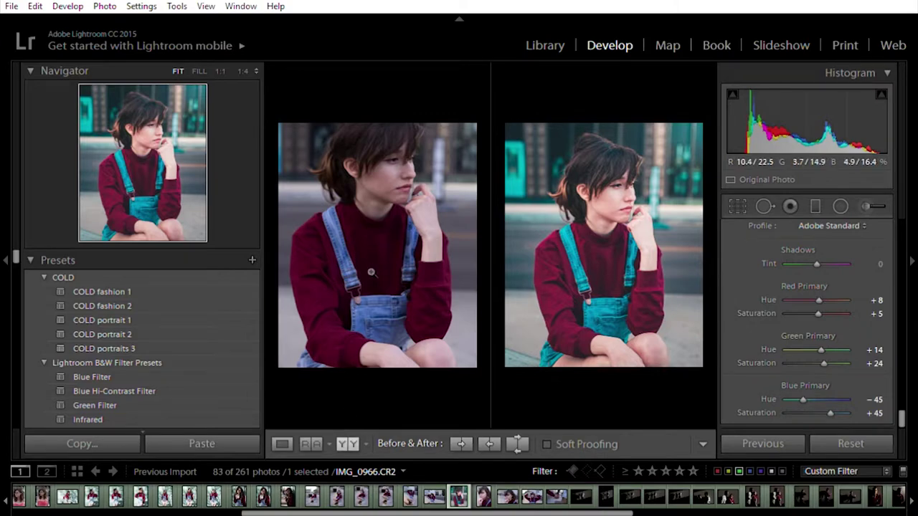
left_click(387, 219)
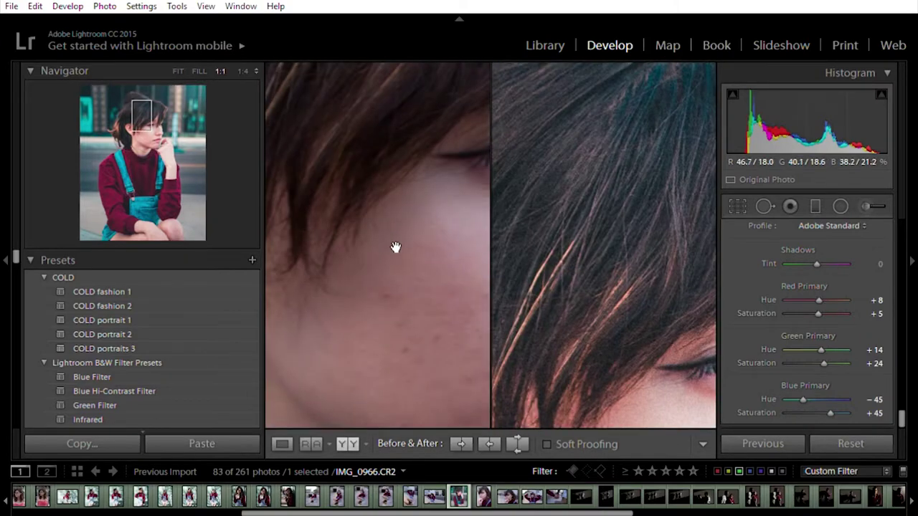
left_click(199, 71)
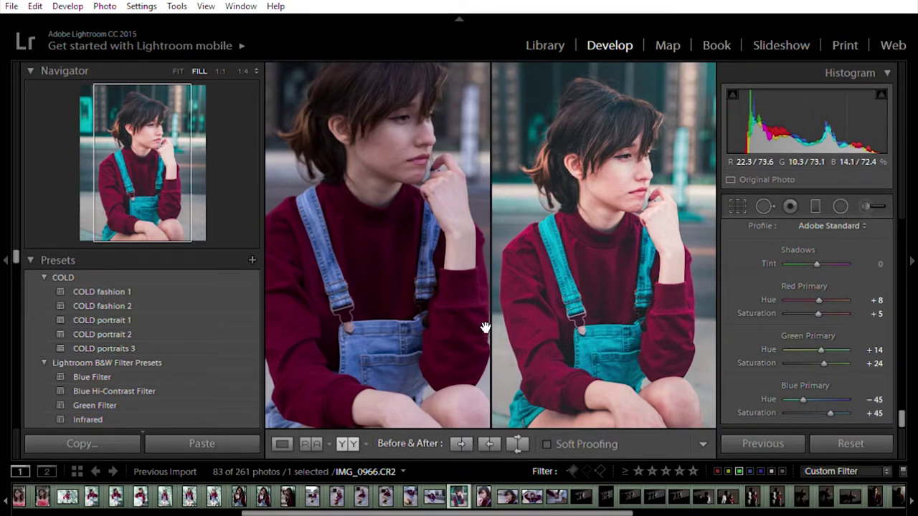
left_click(177, 70)
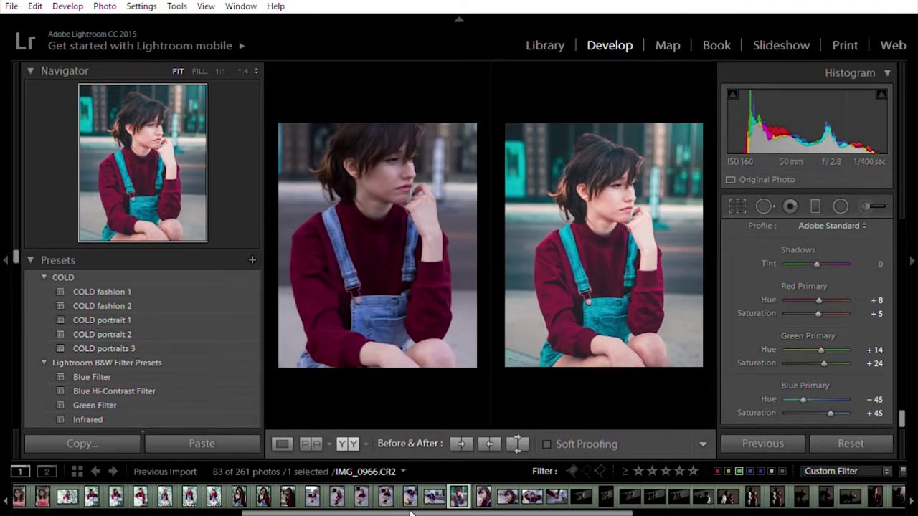
left_click(281, 444)
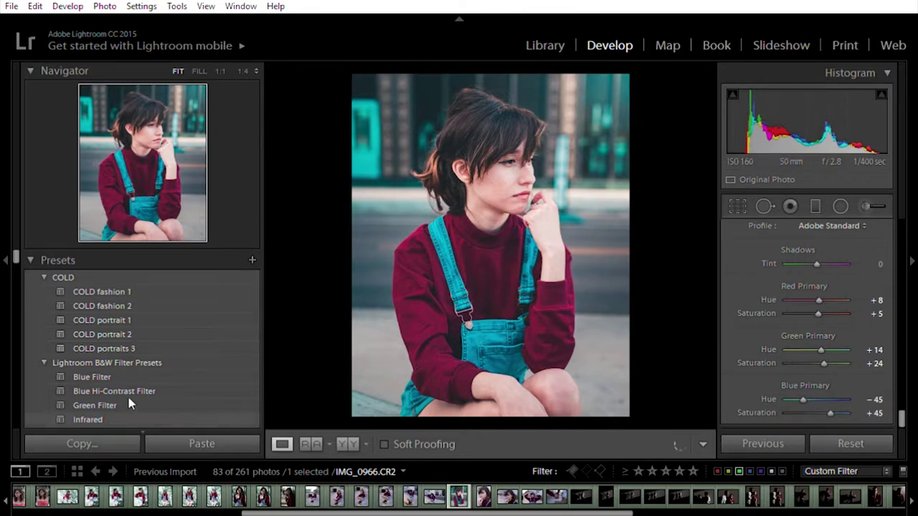
- Try the black-and-white Agfa Scala 200 + preset, then undo it
scroll(125, 387, "down", 10)
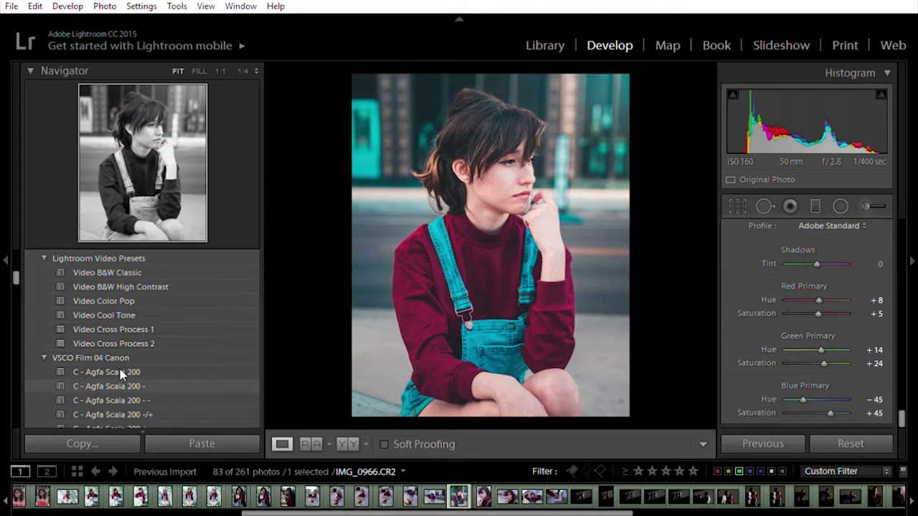
scroll(120, 374, "down", 2)
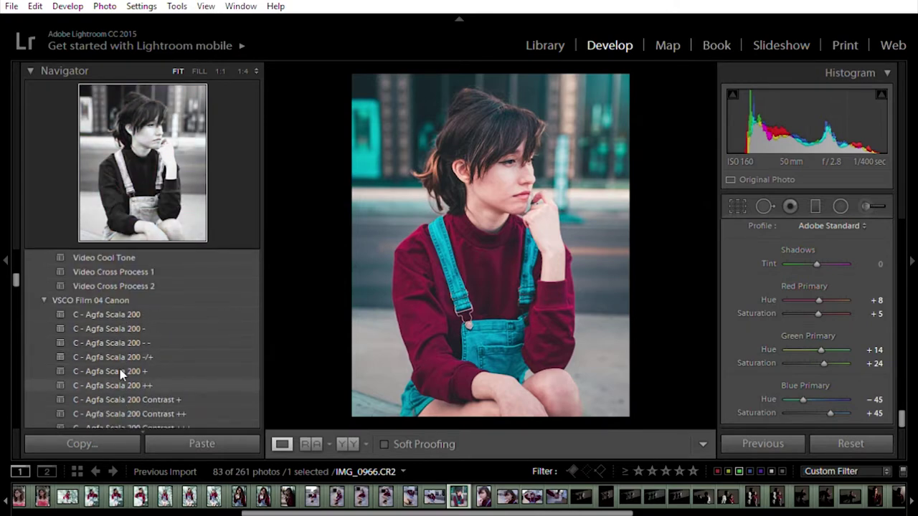
left_click(119, 371)
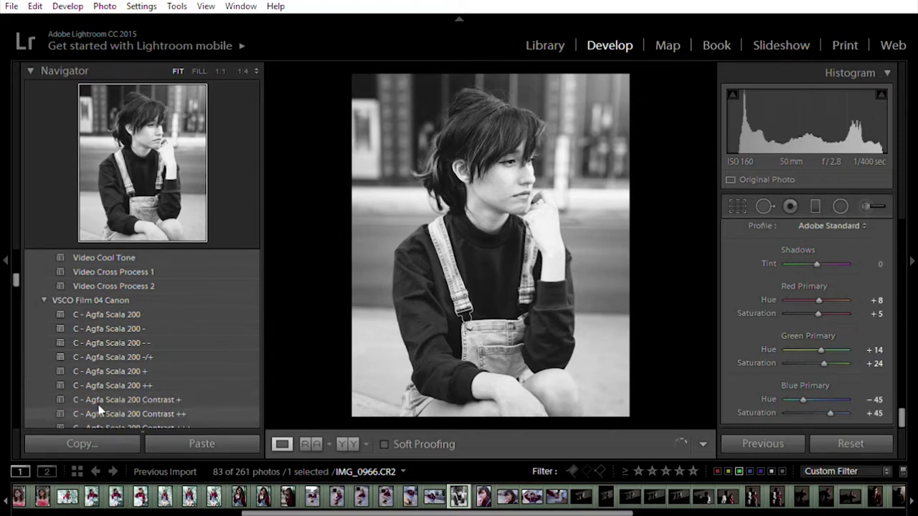
key("ctrl+z")
- Apply the VSCO Film Toolkit Blacks ++ and Contrast ++ presets
scroll(115, 377, "down", 2)
scroll(113, 375, "down", 8)
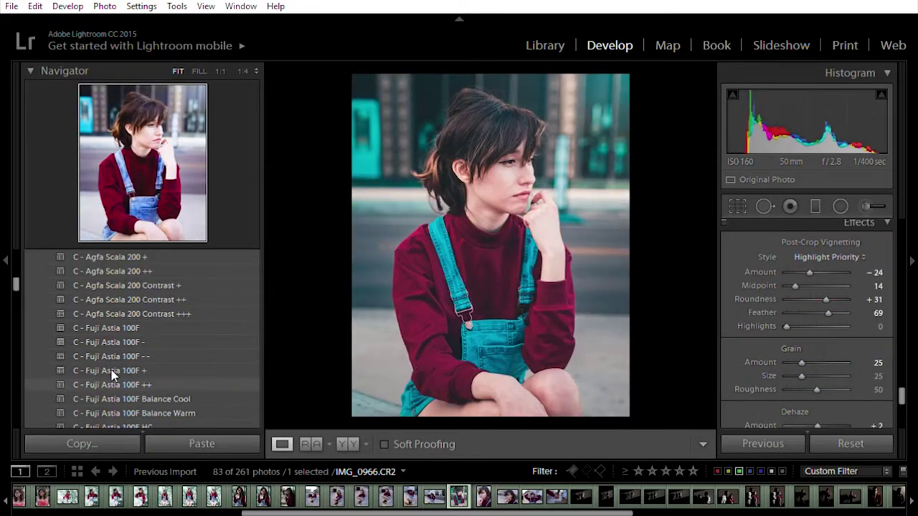
scroll(107, 374, "down", 15)
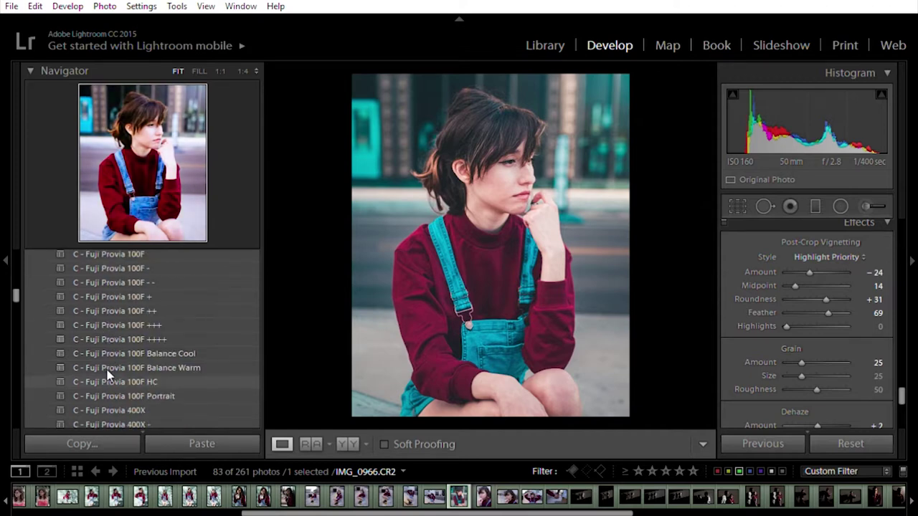
scroll(109, 373, "down", 20)
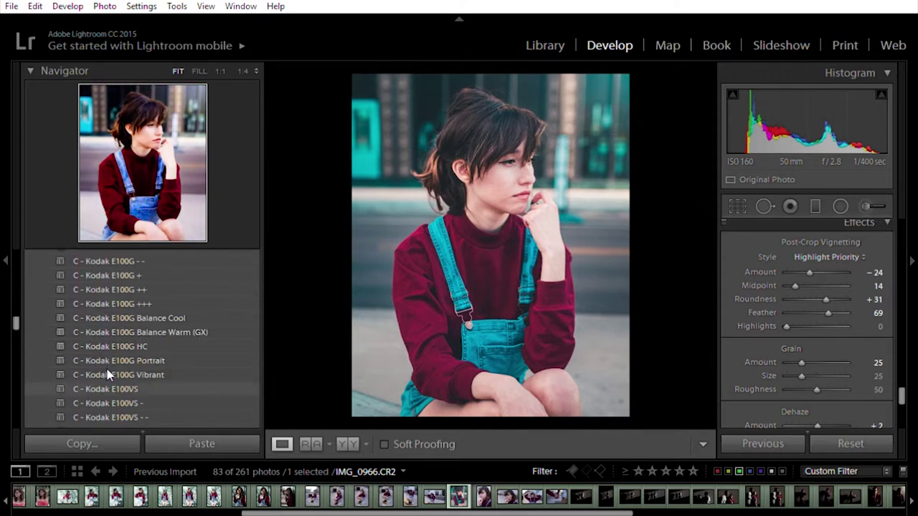
scroll(110, 374, "down", 5)
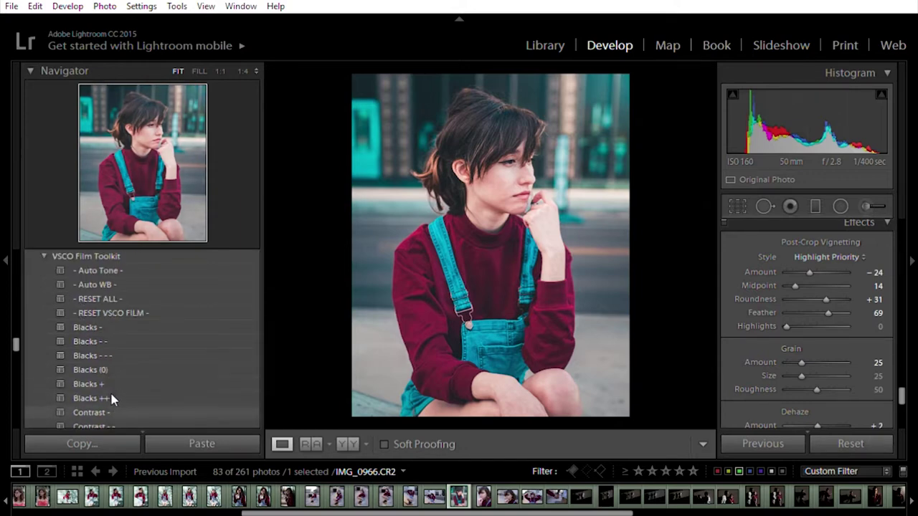
left_click(112, 393)
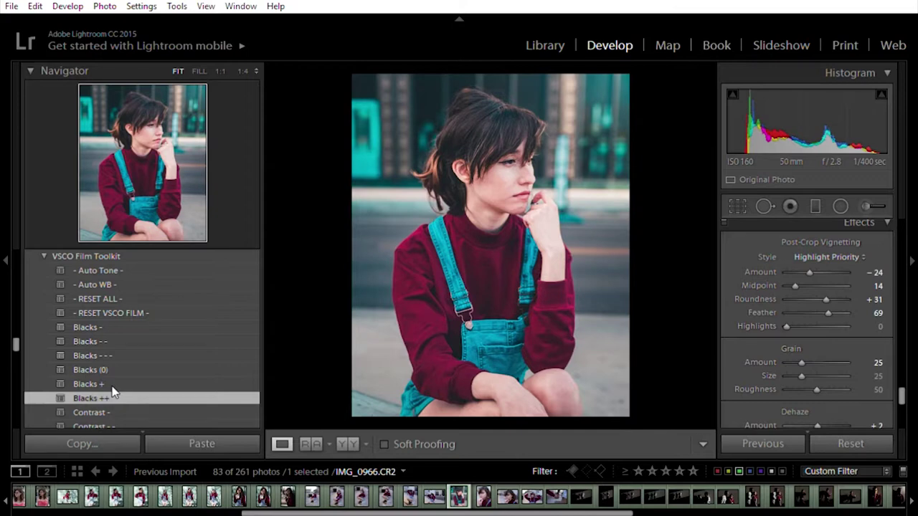
scroll(112, 391, "down", 4)
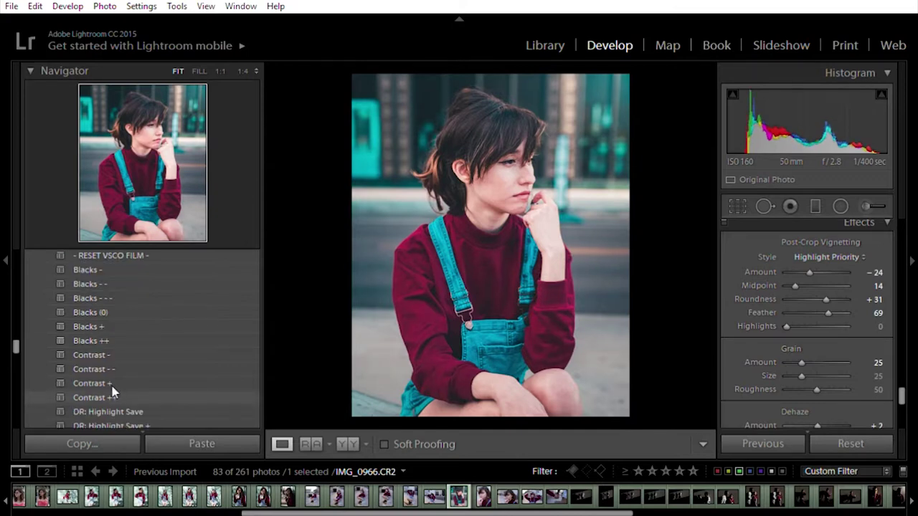
left_click(129, 333)
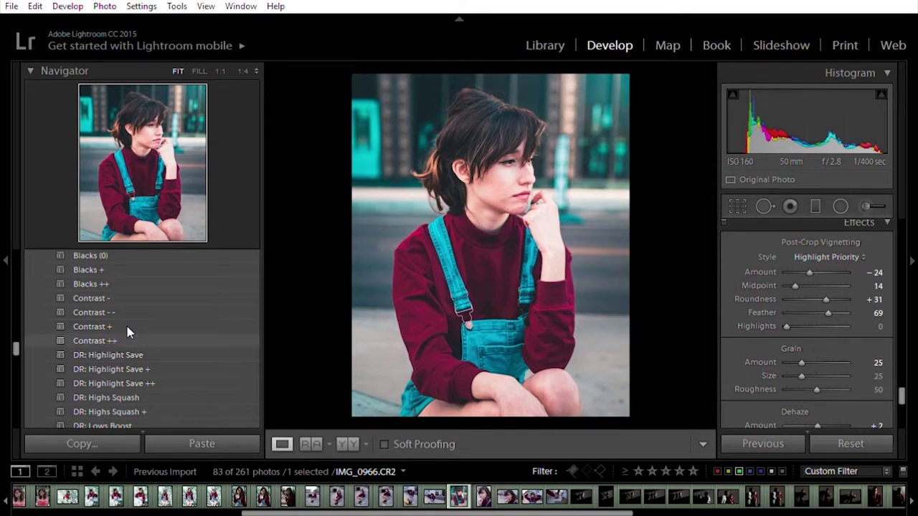
- Apply Fade (None) followed by Fade + for a subtle faded look
scroll(127, 337, "down", 4)
left_click(118, 378)
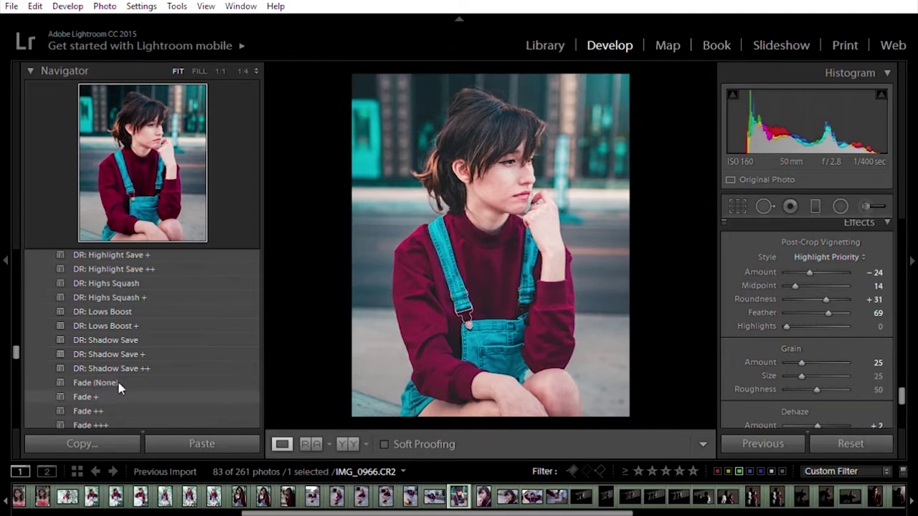
left_click(119, 388)
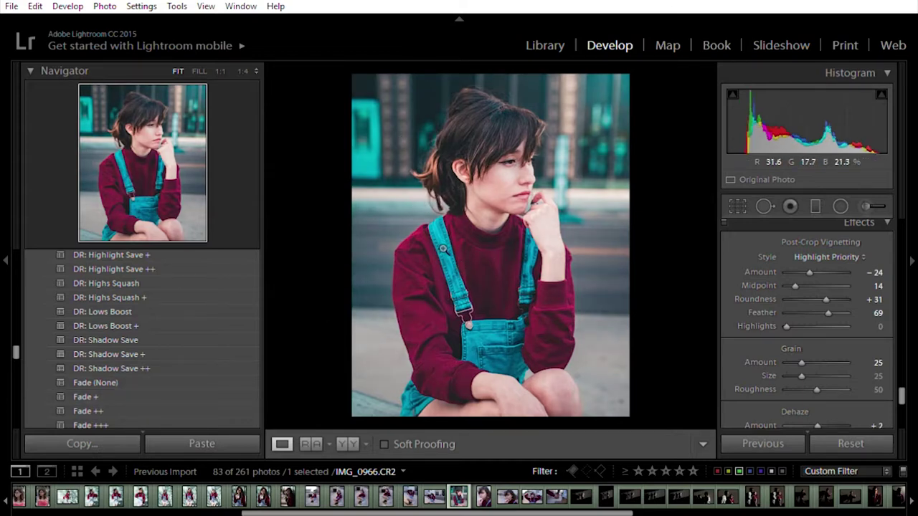
- Zoom in on the girl's face to inspect the skin
left_click(515, 199)
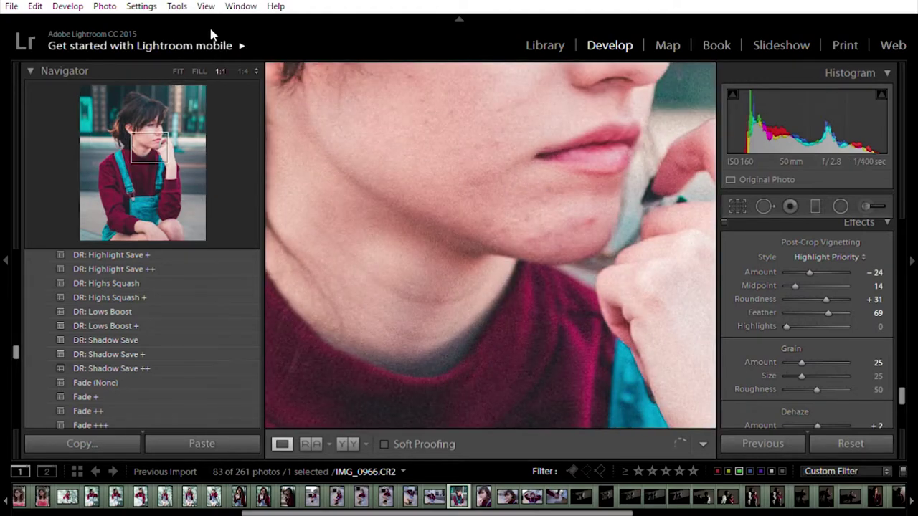
left_click(210, 71)
left_click(200, 71)
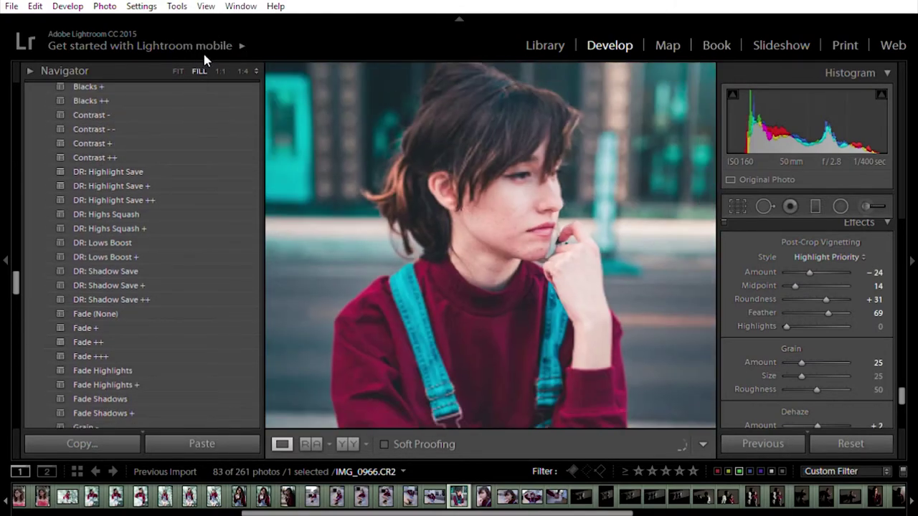
left_click(43, 70)
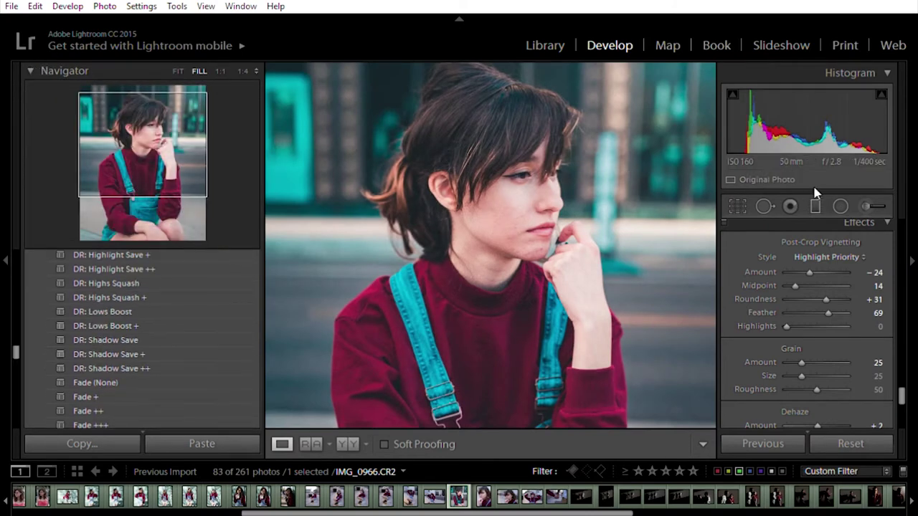
- Heal a chin blemish with Spot Removal at brush size 29
left_click(765, 207)
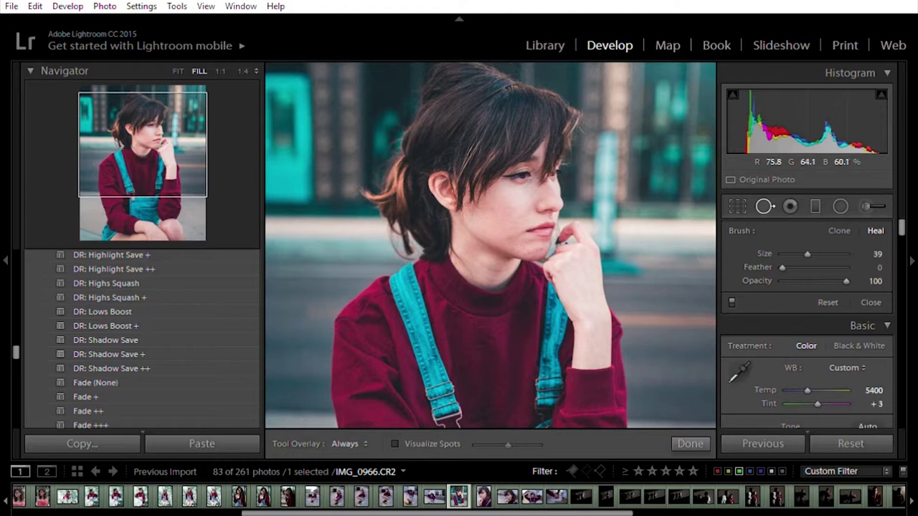
key("bracketleft")
left_click(538, 248)
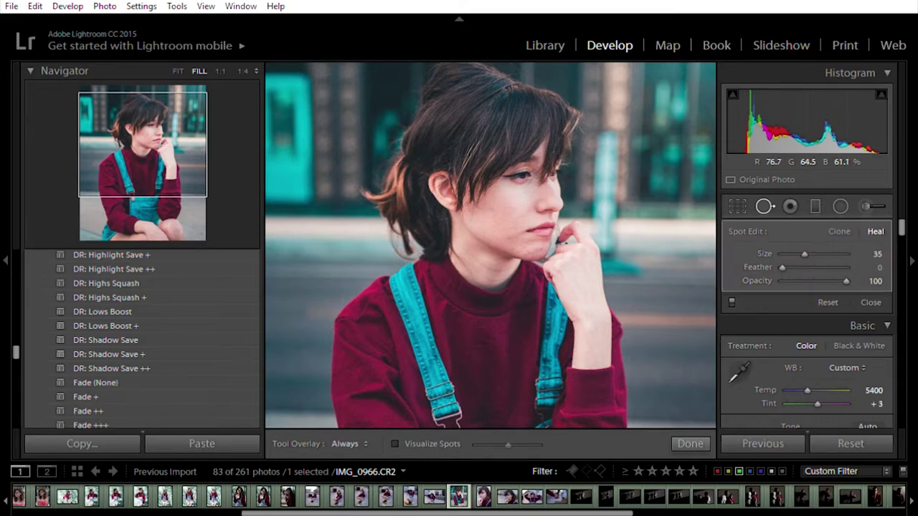
- Heal two more chin spots, moving one heal's source onto clean chin skin
left_click(764, 204)
left_click(765, 206)
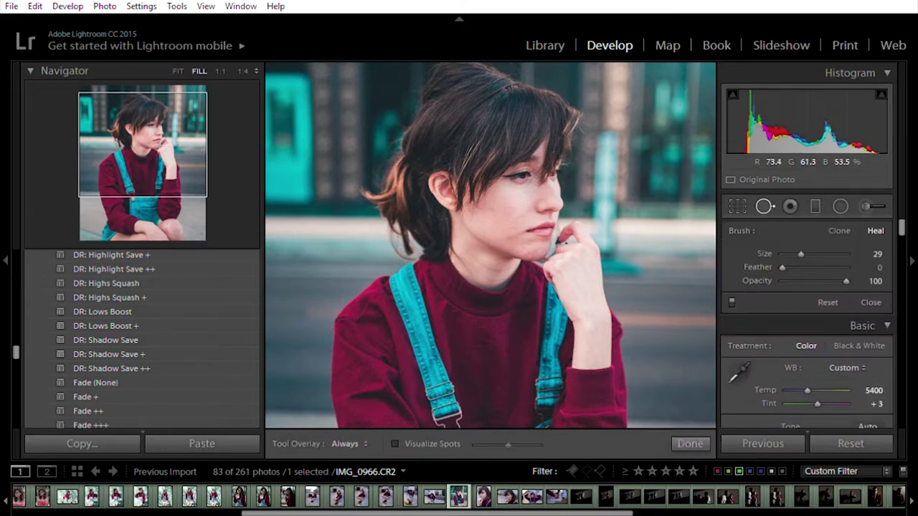
left_click(491, 205)
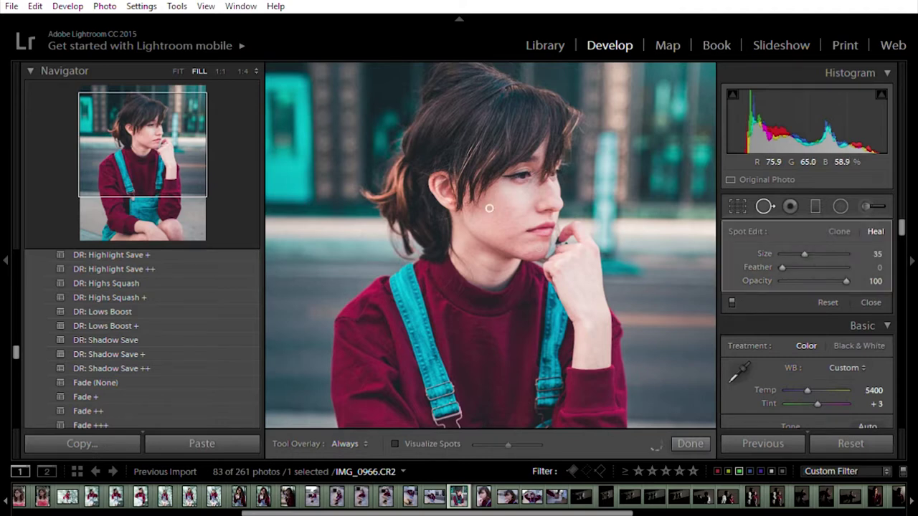
left_click(535, 255)
left_click(535, 249)
left_click_drag(507, 246, 506, 254)
left_click(512, 235)
- Heal the blemish on the cheek and close Spot Removal
scroll(516, 251, "up", 3)
left_click(509, 237)
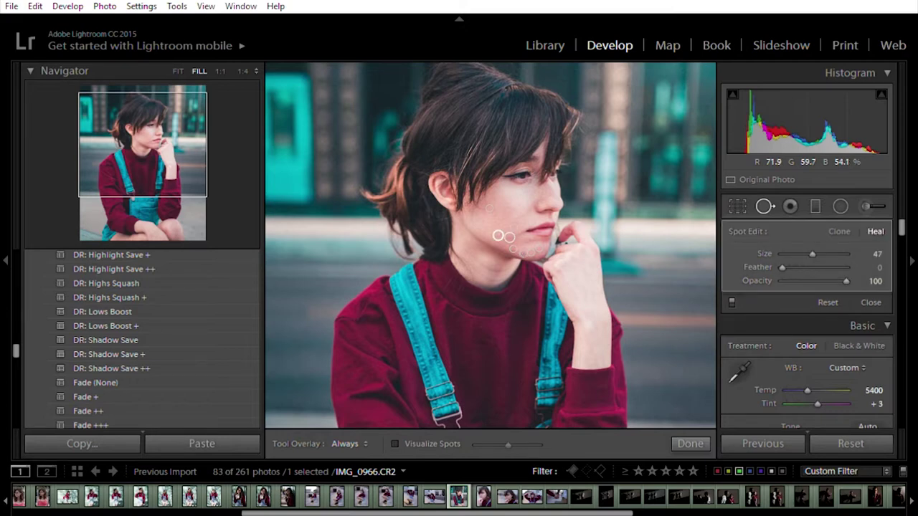
left_click(764, 205)
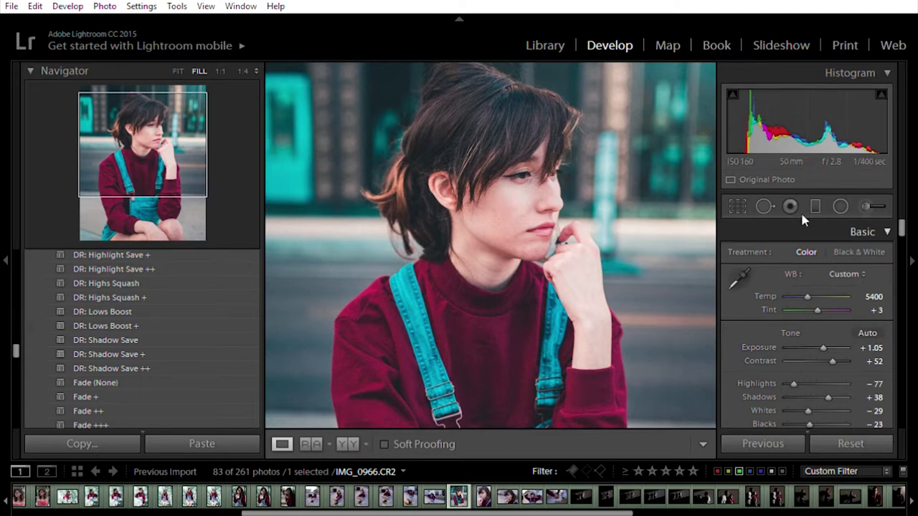
left_click(866, 206)
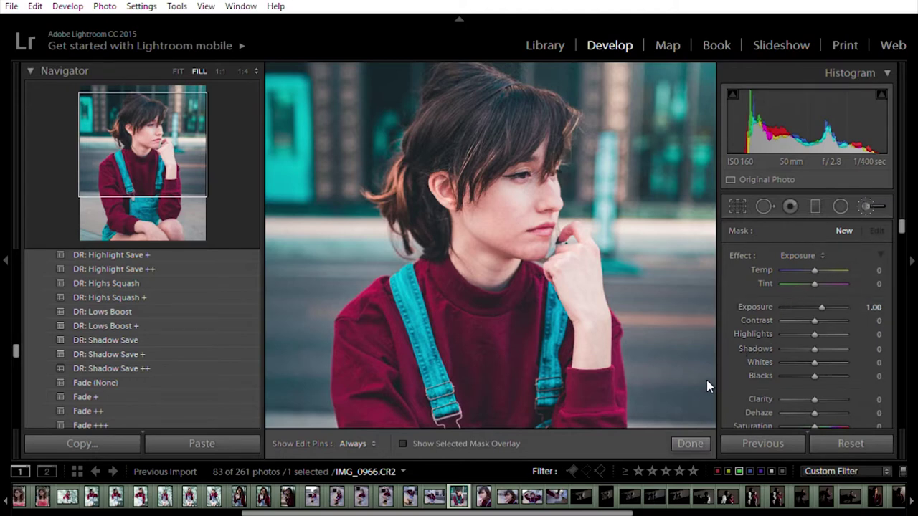
- Choose a soften-skin brush effect with Sharpness 0 and Clarity -66
left_click(801, 255)
left_click(805, 286)
mouse_move(786, 391)
left_mouse_down()
mouse_move(780, 395)
mouse_move(794, 393)
left_mouse_up()
scroll(794, 389, "down", 3)
left_click_drag(822, 373, 813, 375)
left_click_drag(793, 332, 791, 331)
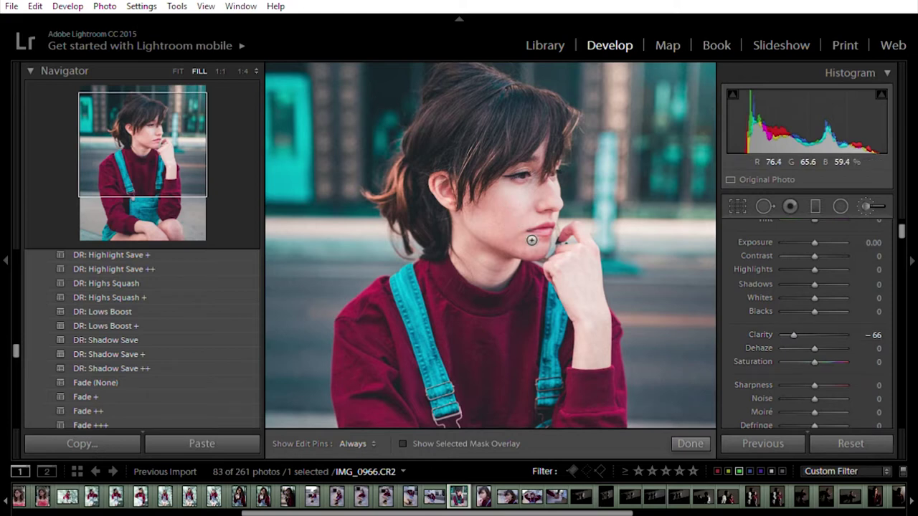
- Strengthen the brush Clarity to -100 after checking the adjustment pins
key("h")
key("h")
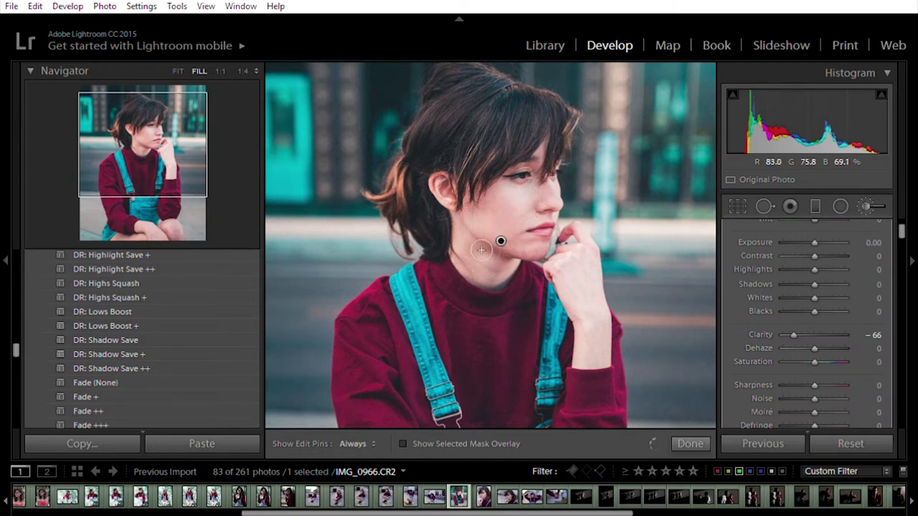
key("h")
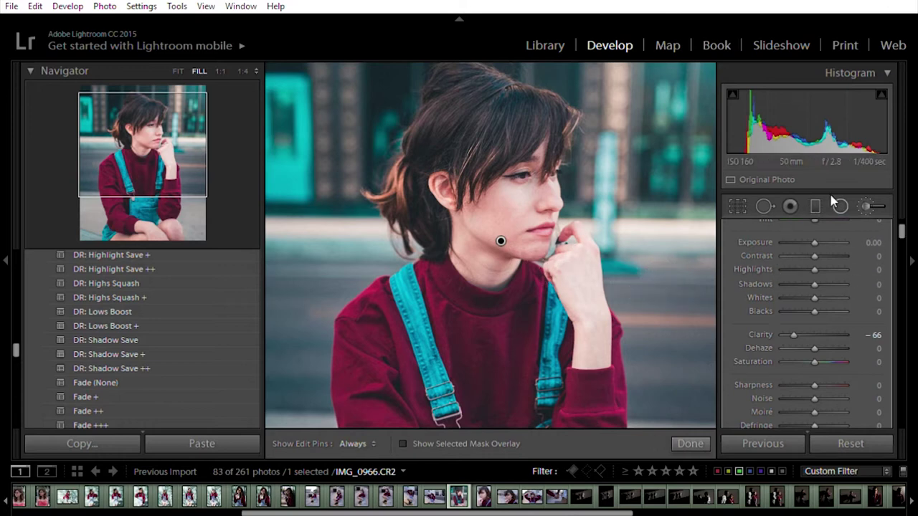
double_click(745, 328)
left_click_drag(818, 328, 700, 321)
- Reselect the skin-softening adjustment on the cheek and fit the whole photo in view
left_click(869, 205)
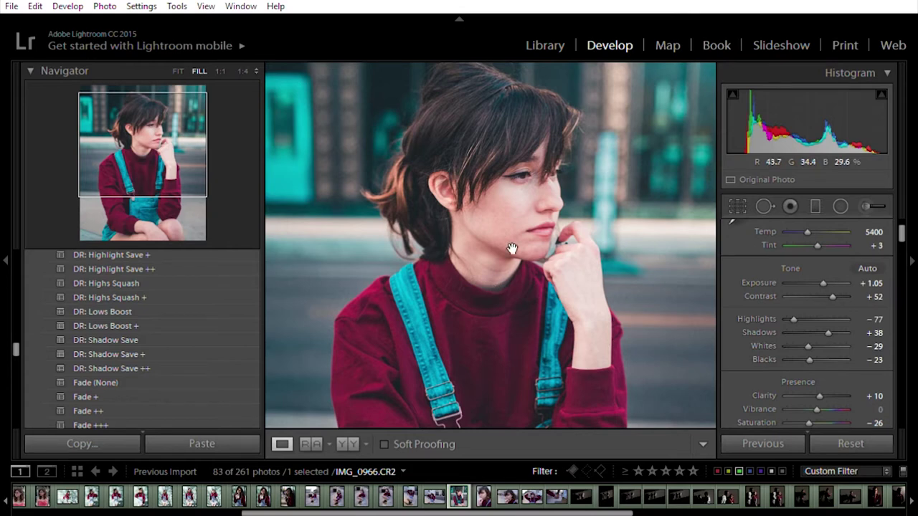
left_click(866, 206)
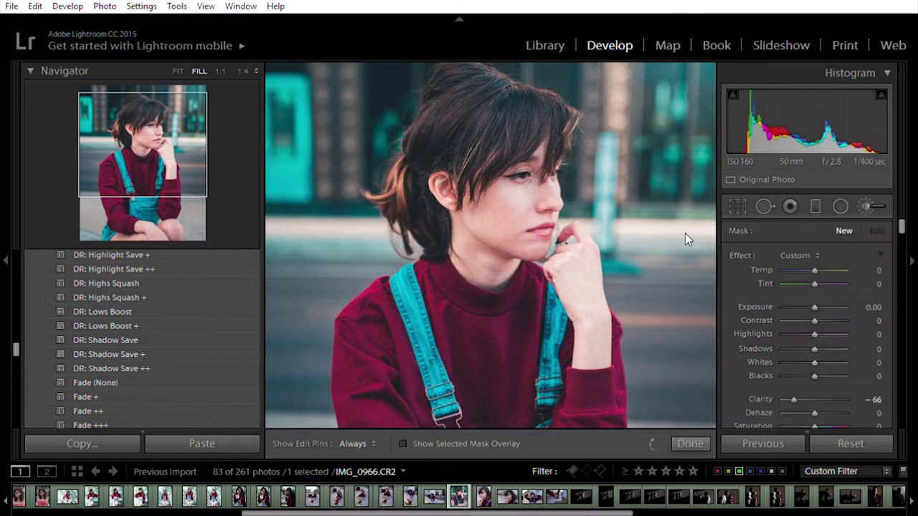
left_click(512, 243)
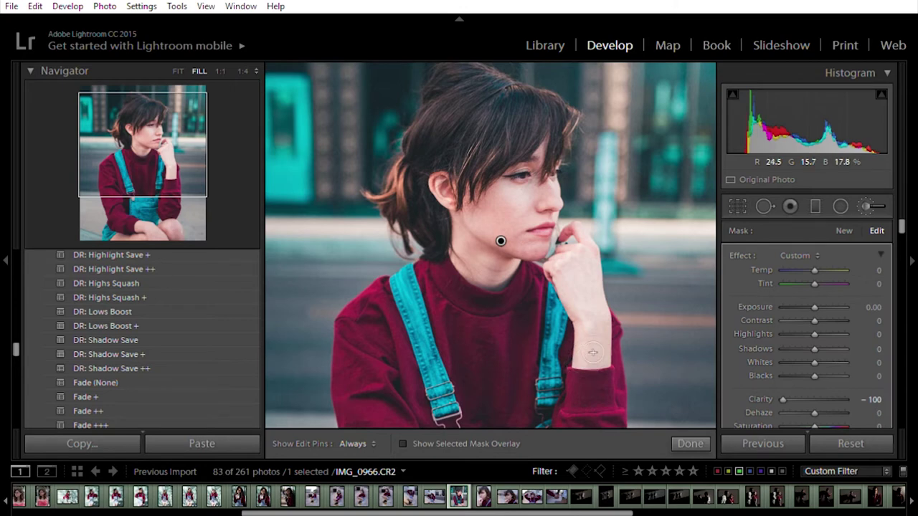
key("Return")
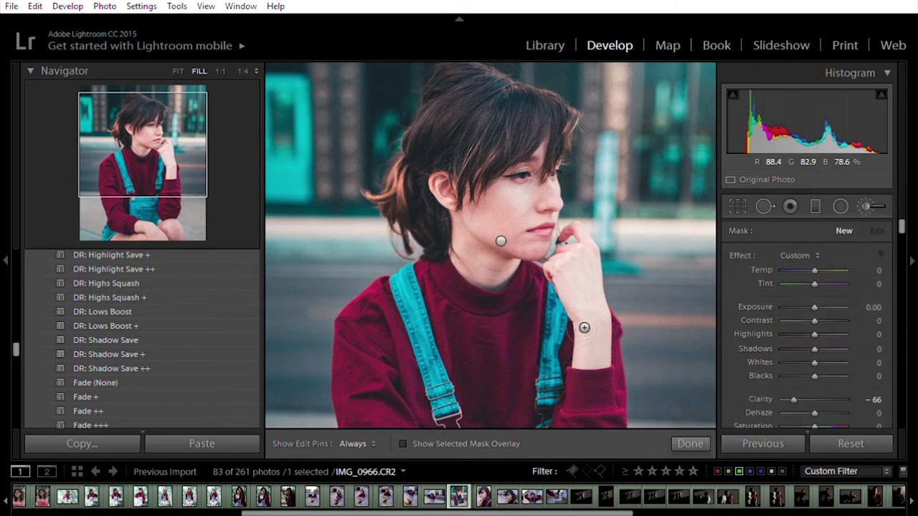
left_click(500, 240)
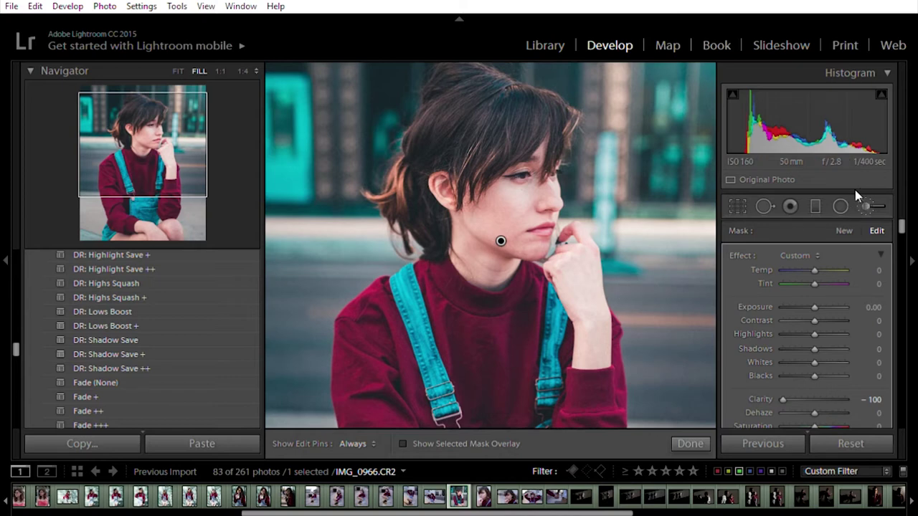
left_click(178, 70)
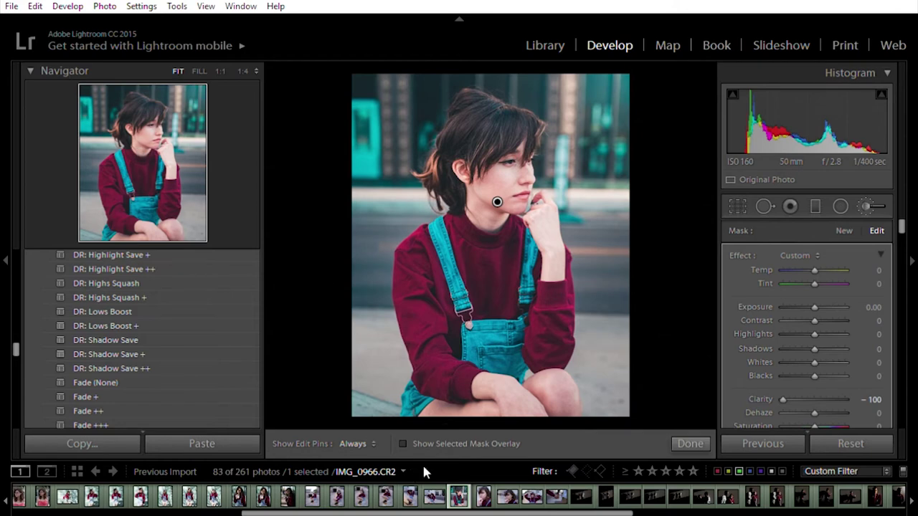
- Close the Adjustment Brush, compare Before & After side by side, then return to Loupe view
left_click(867, 204)
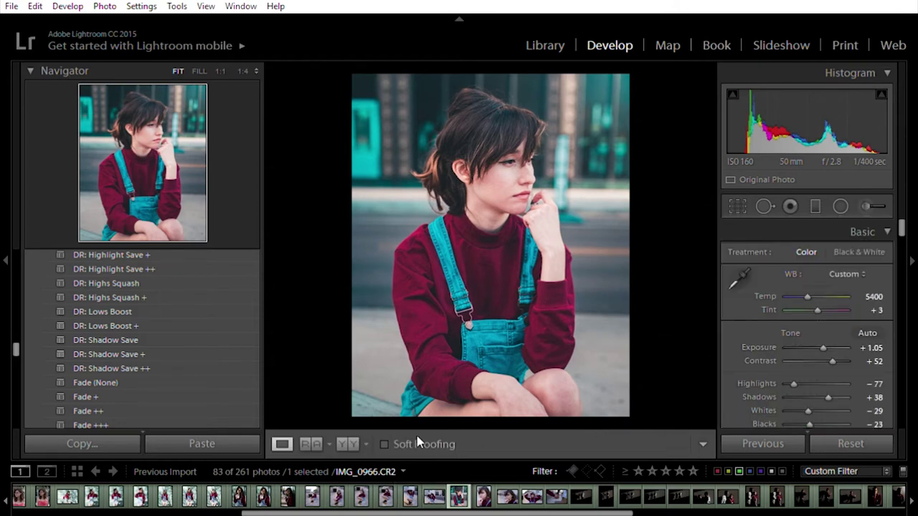
left_click(348, 437)
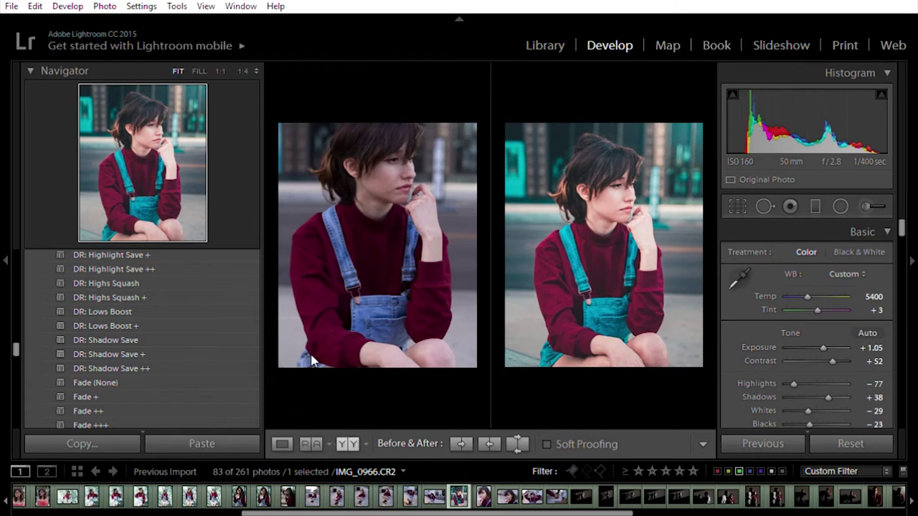
left_click(281, 444)
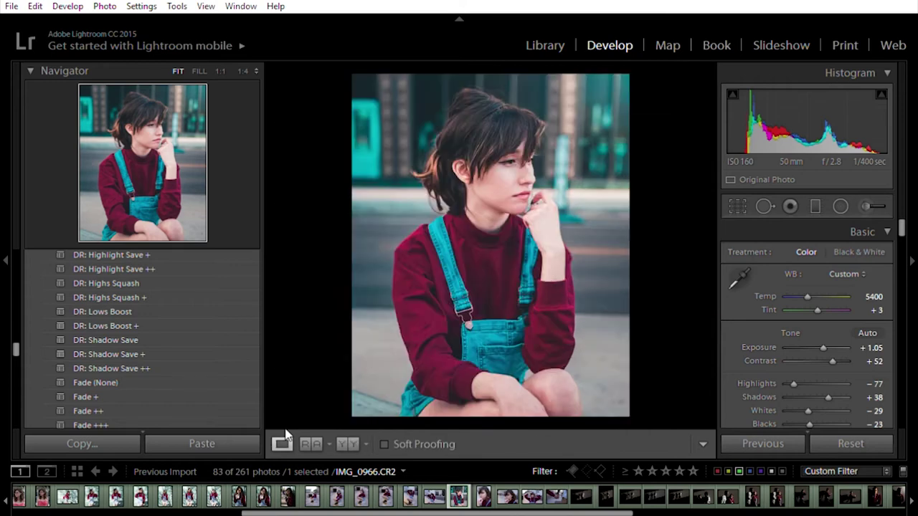